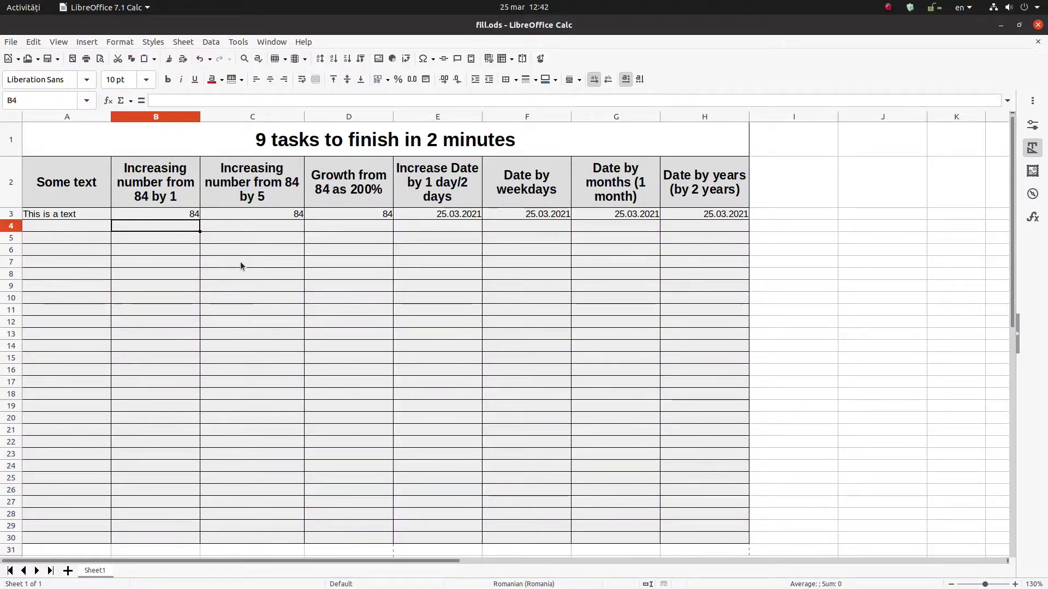
{"action": "left_click", "coordinate": [262, 135]}
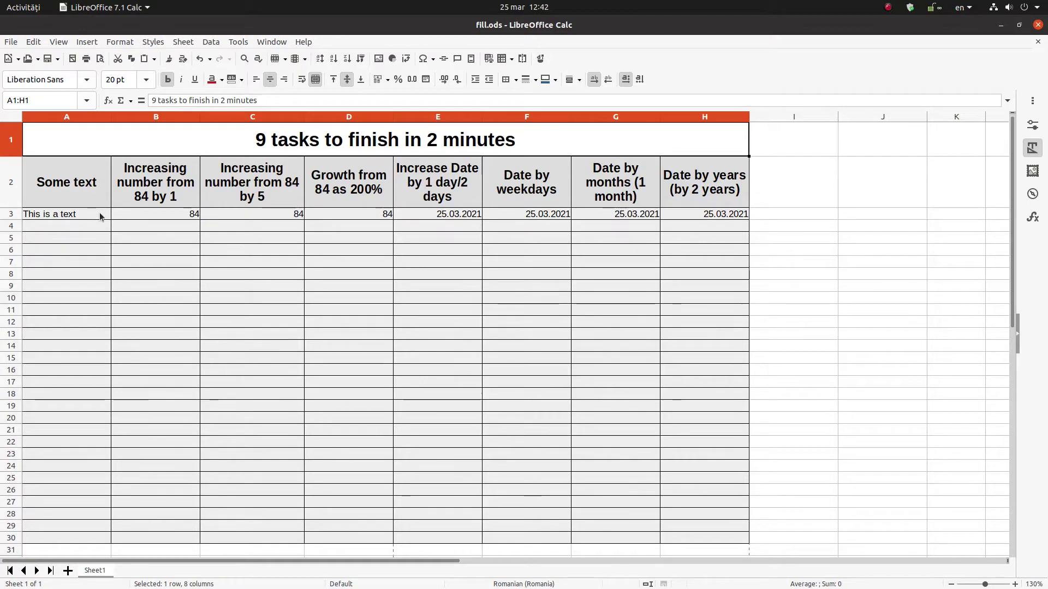
{"action": "left_click", "coordinate": [82, 213]}
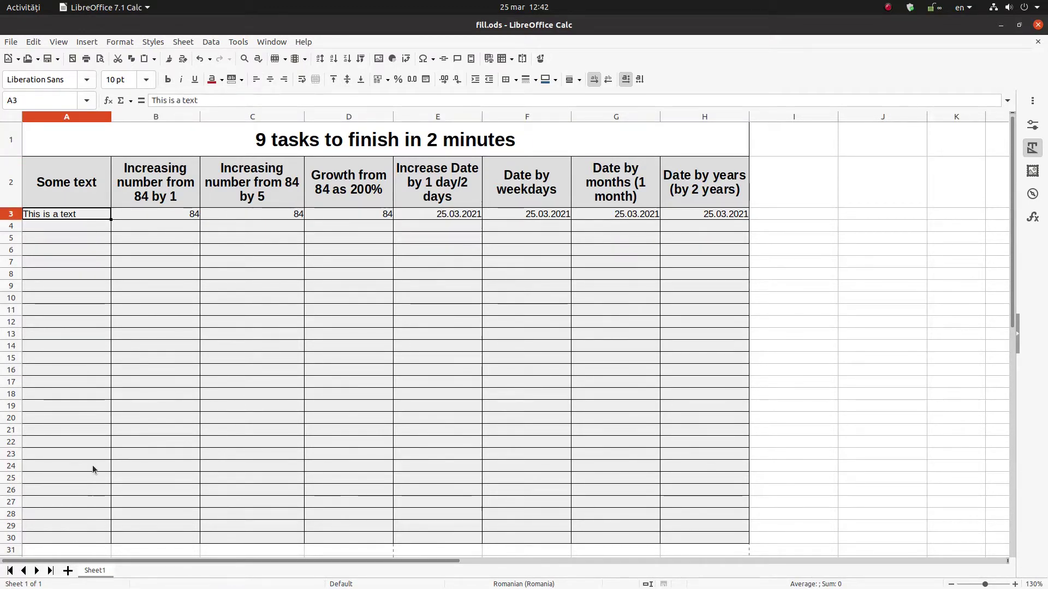
{"action": "left_click", "coordinate": [176, 212]}
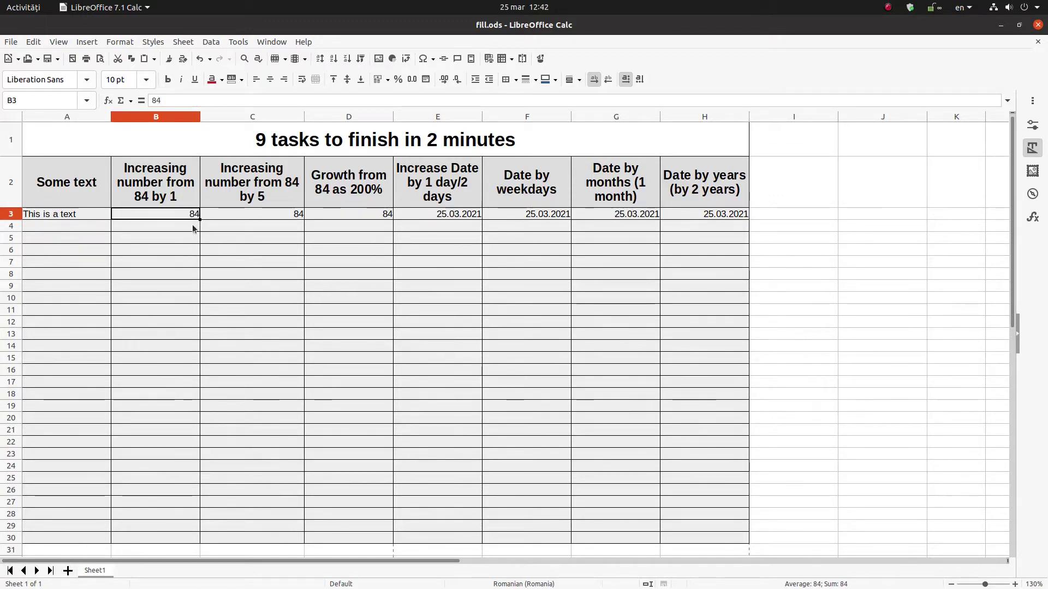
{"action": "left_click", "coordinate": [195, 227]}
{"action": "left_click", "coordinate": [194, 243]}
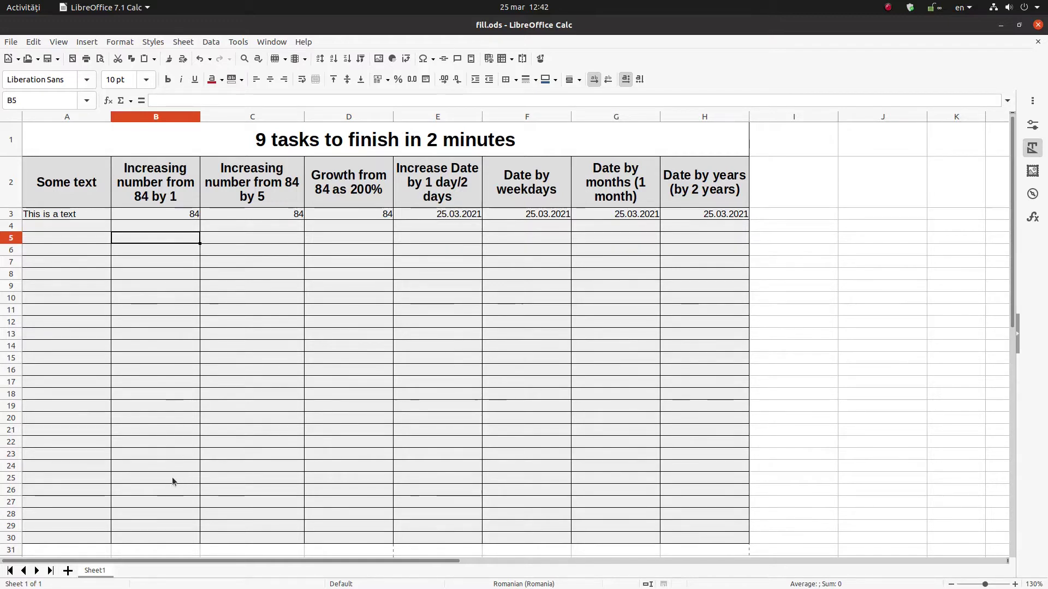
- Append ". And stop at 100" to the header in B2 and make row 2 tall enough for the text
{"action": "double_click", "coordinate": [198, 196]}
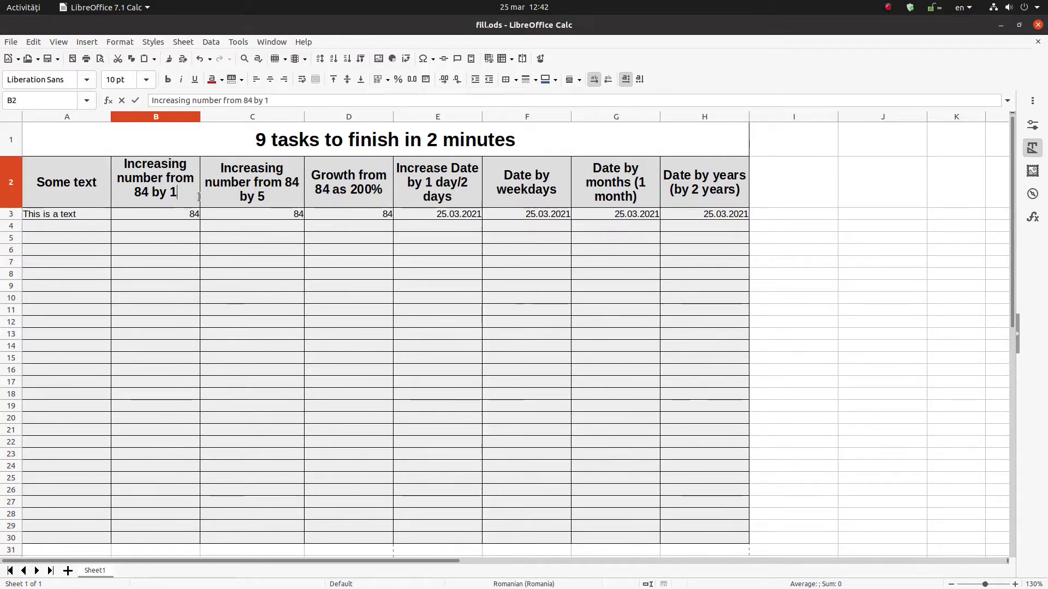
{"action": "type", "text": ". And "}
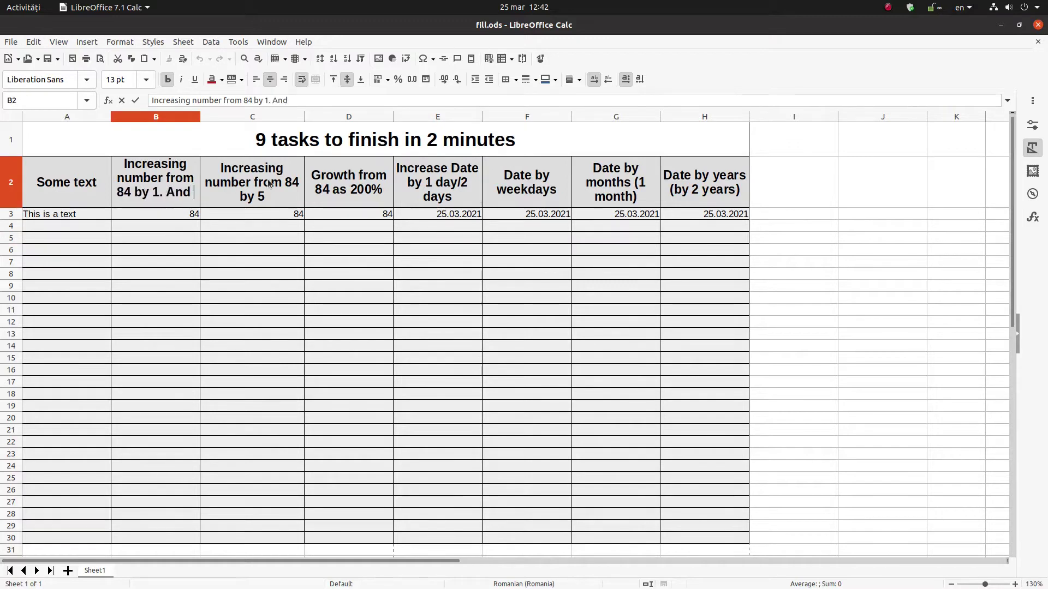
{"action": "type", "text": "stop at 100"}
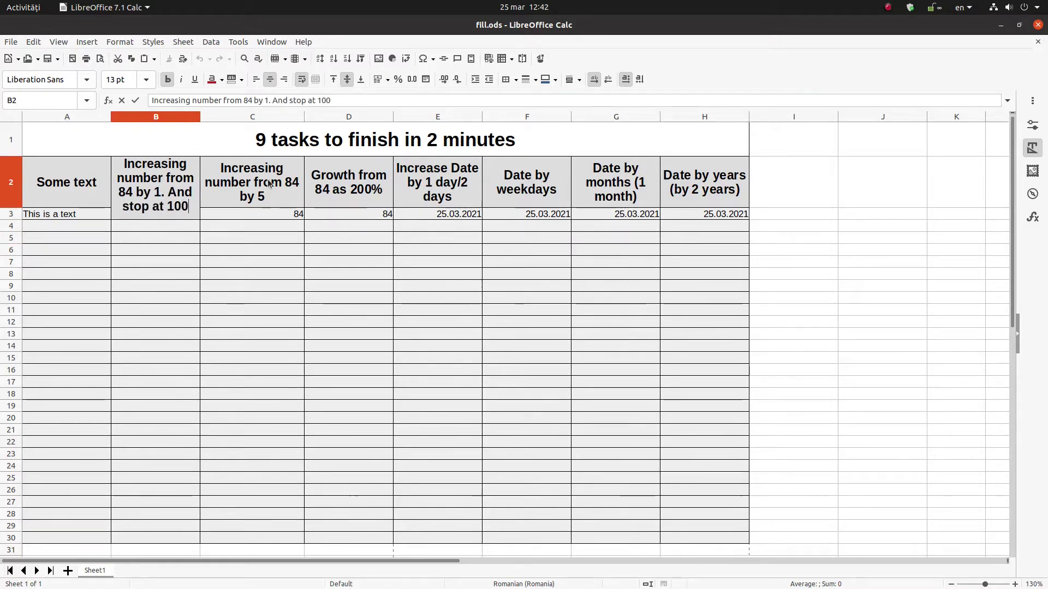
{"action": "key", "text": "Return"}
{"action": "key", "text": "Up"}
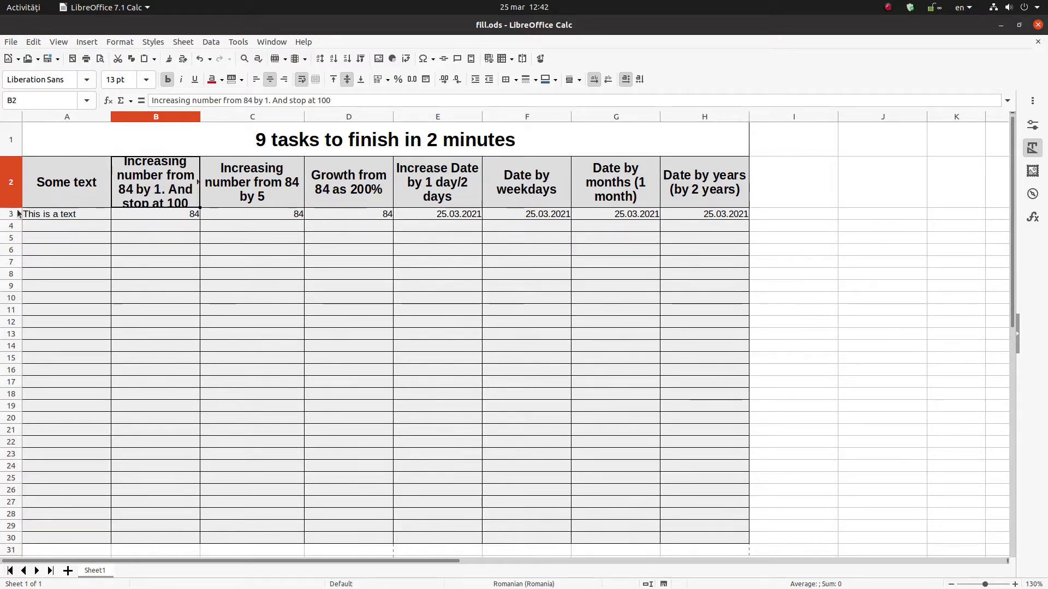
{"action": "left_click_drag", "start_coordinate": [18, 207], "coordinate": [18, 214]}
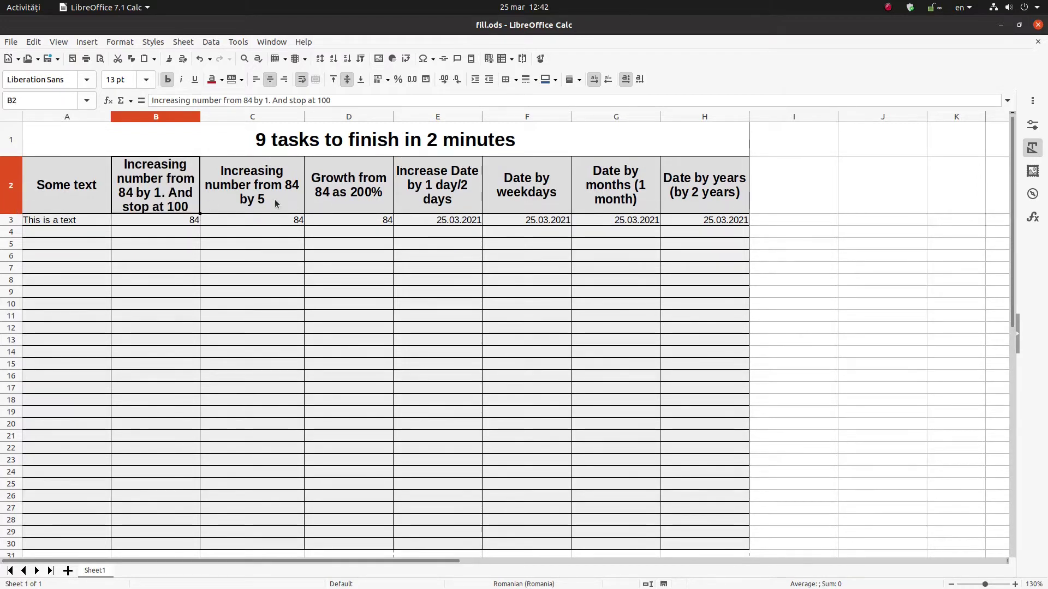
- Append ". And stop at 200" to the "Increasing number from 84 by 5" header in C2
{"action": "double_click", "coordinate": [296, 197]}
{"action": "type", "text": ". And s"}
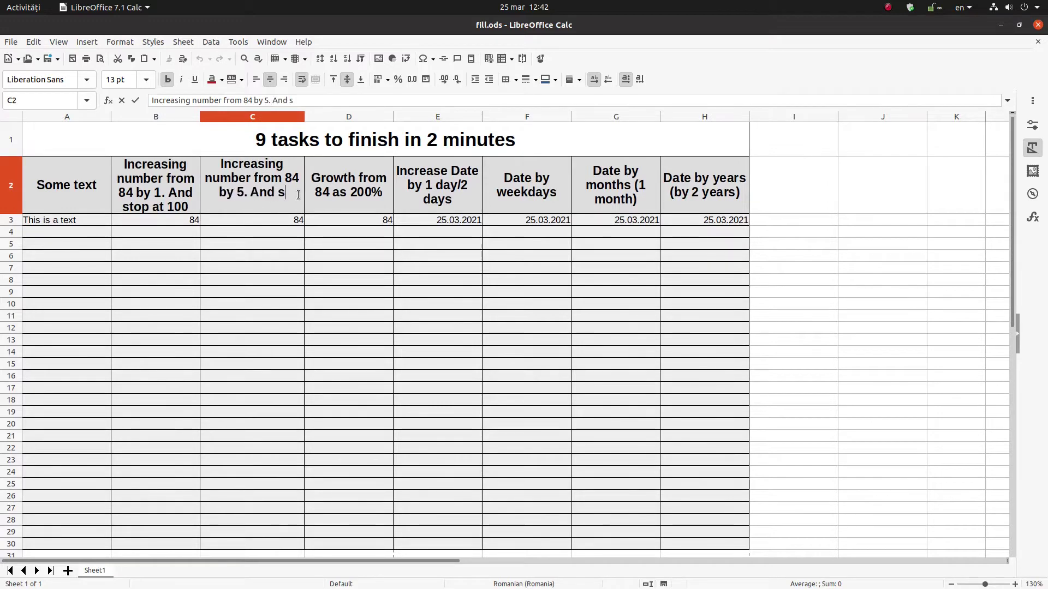
{"action": "type", "text": "top at 200"}
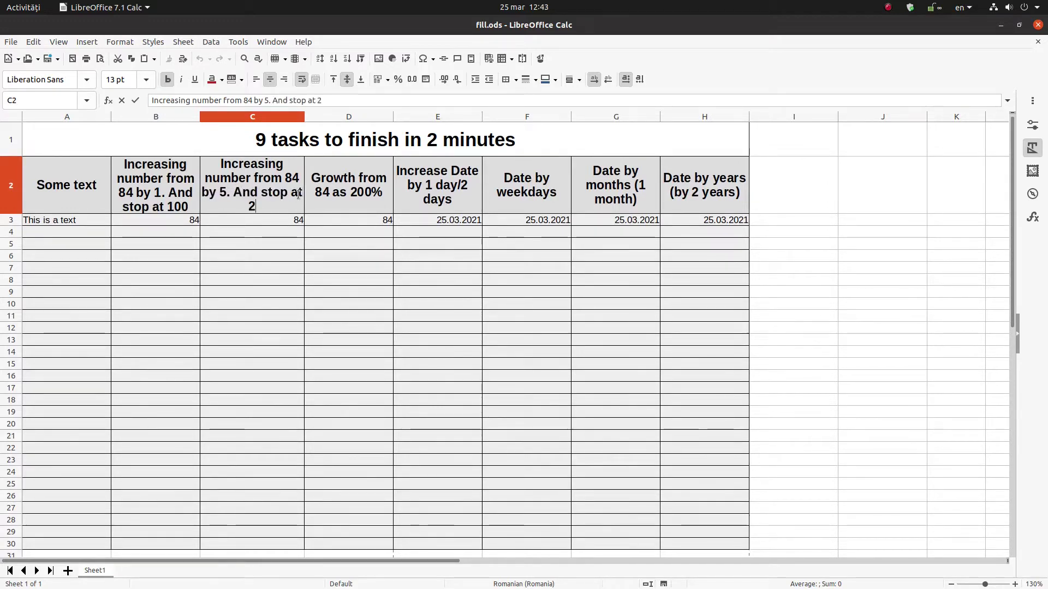
{"action": "key", "text": "Return"}
{"action": "key", "text": "Up"}
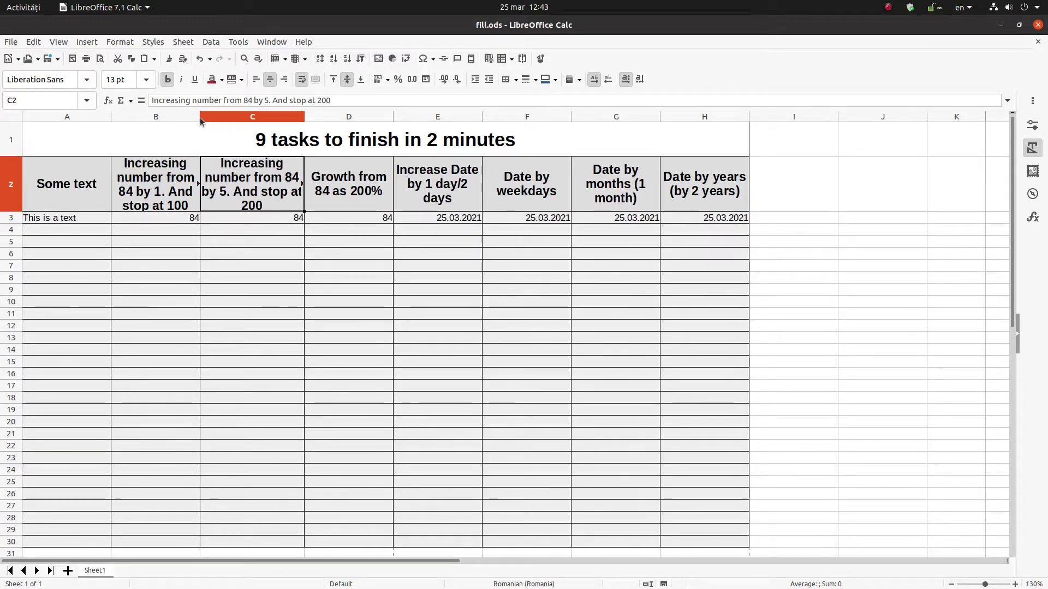
- Resize columns B and C to the same width, making column B slightly wider
{"action": "left_click_drag", "start_coordinate": [190, 118], "coordinate": [209, 114]}
{"action": "left_click", "coordinate": [160, 183]}
{"action": "key", "text": "Right"}
- Examine the growth and date task headers and their starting values in columns D through H
{"action": "left_click", "coordinate": [328, 198]}
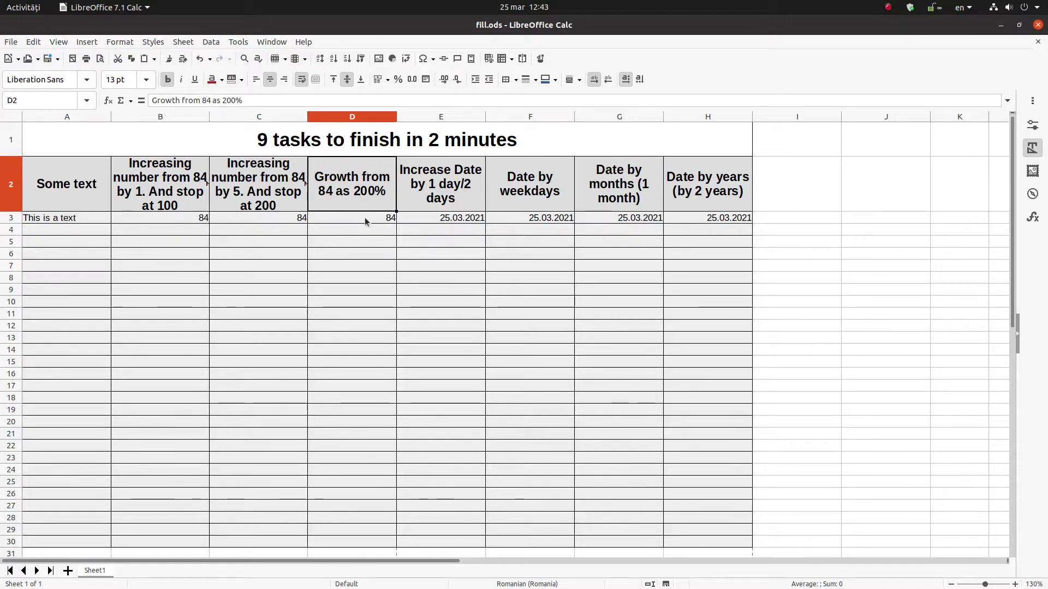
{"action": "left_click", "coordinate": [365, 219]}
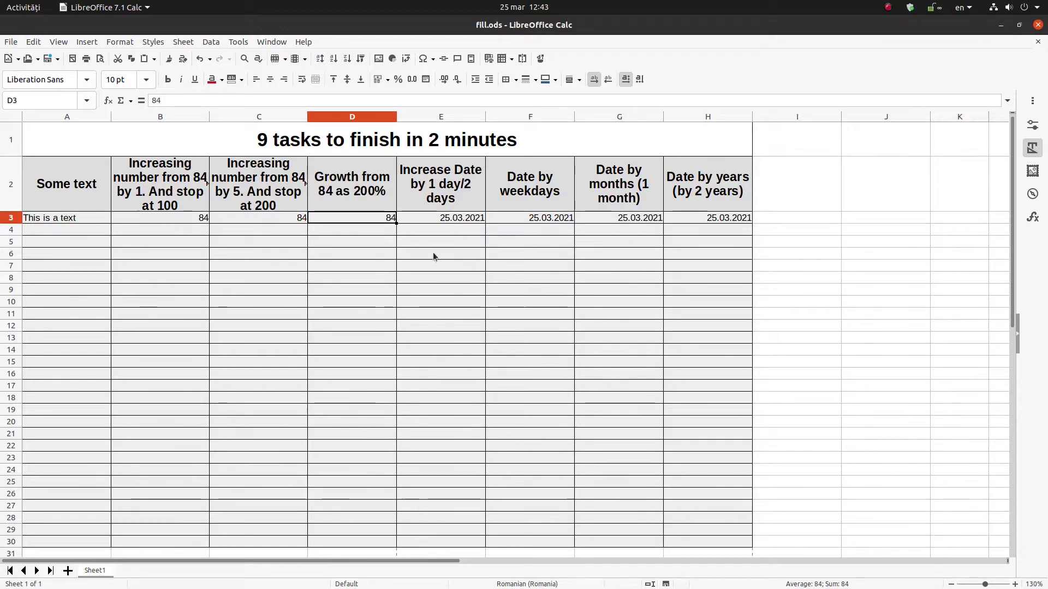
{"action": "key", "text": "Up"}
{"action": "key", "text": "F2"}
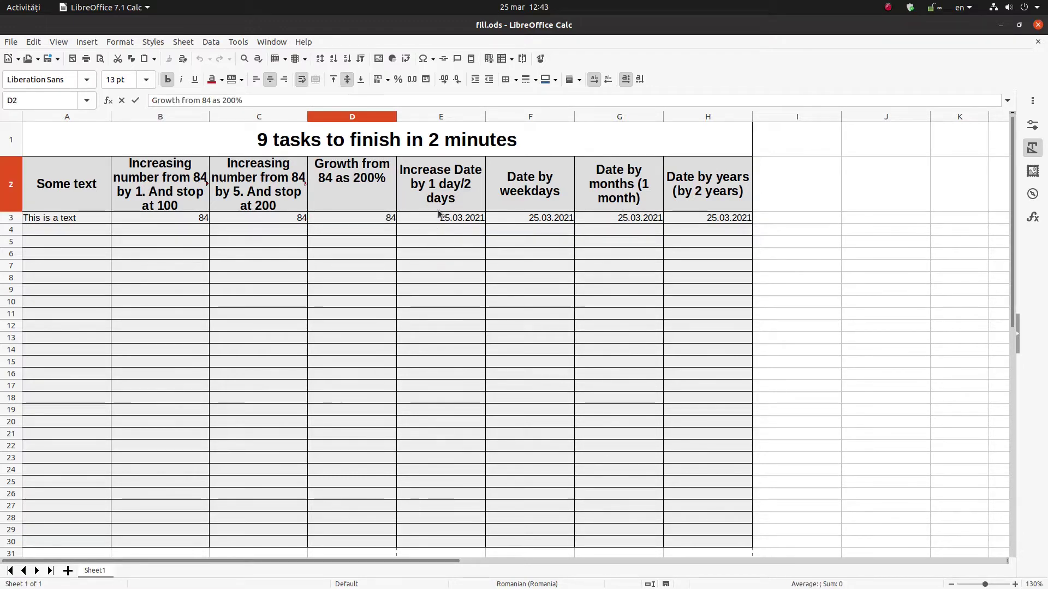
{"action": "left_click", "coordinate": [436, 192]}
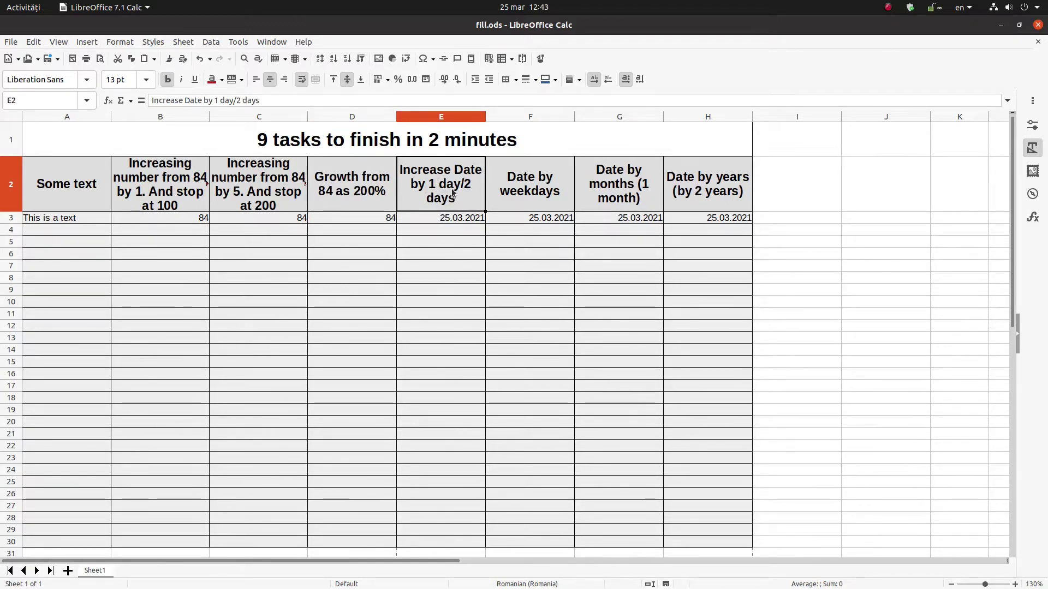
{"action": "left_click", "coordinate": [445, 228]}
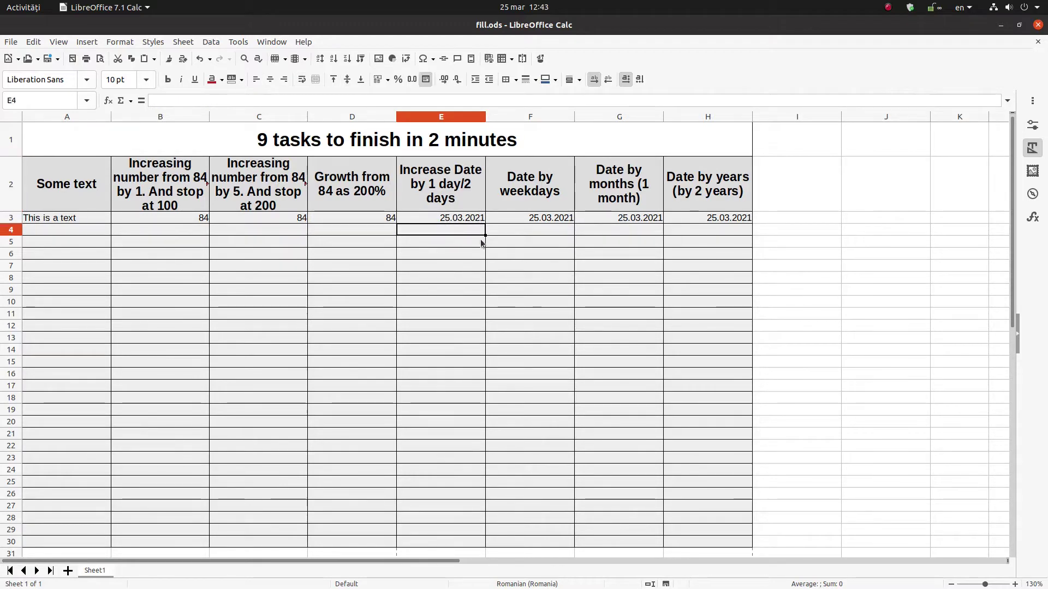
{"action": "left_click", "coordinate": [444, 256]}
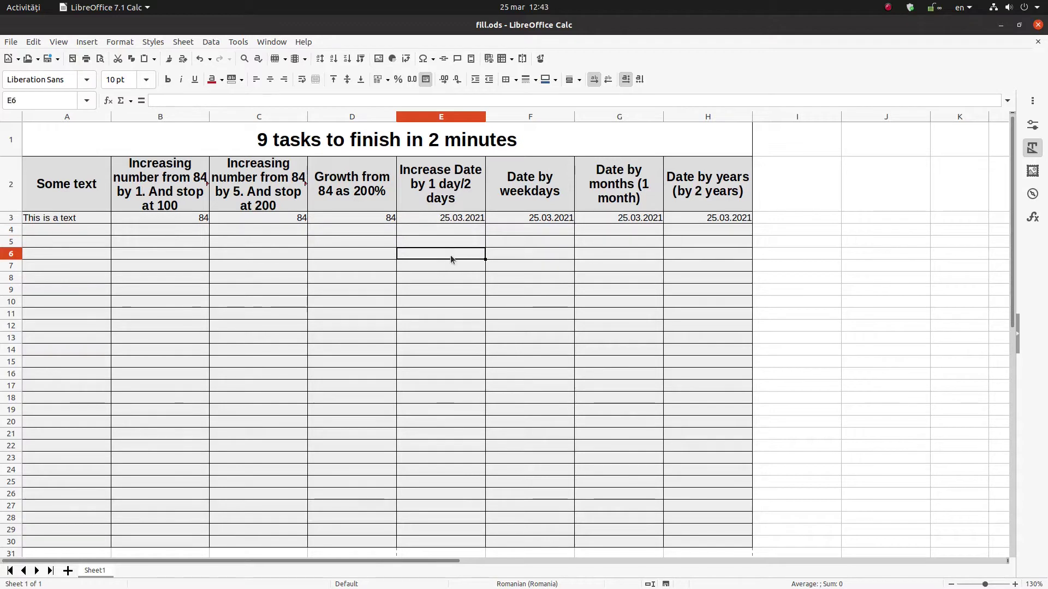
{"action": "left_click", "coordinate": [532, 218]}
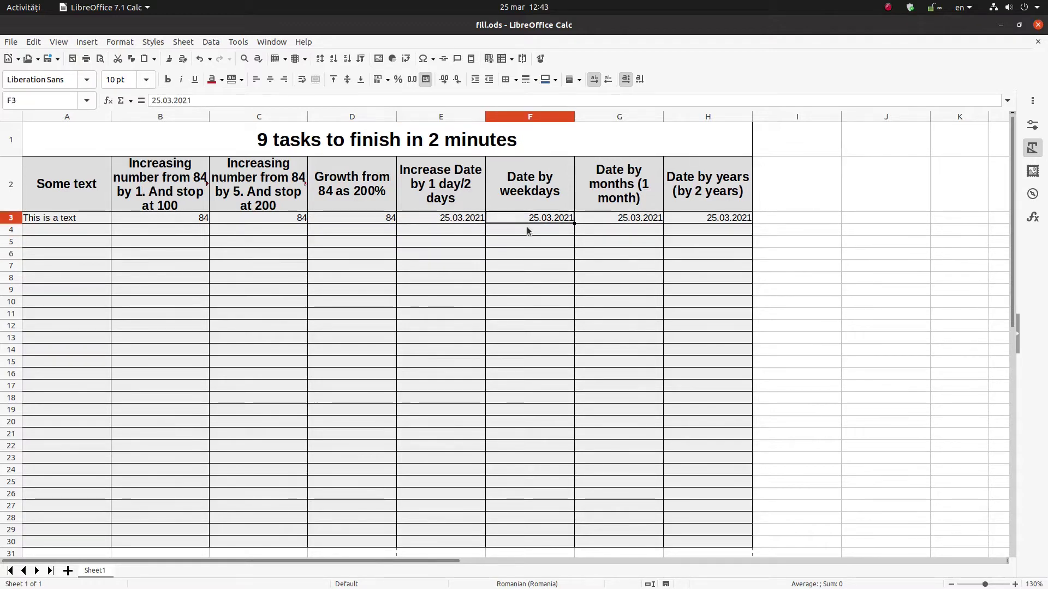
{"action": "left_click_drag", "start_coordinate": [527, 233], "coordinate": [525, 489]}
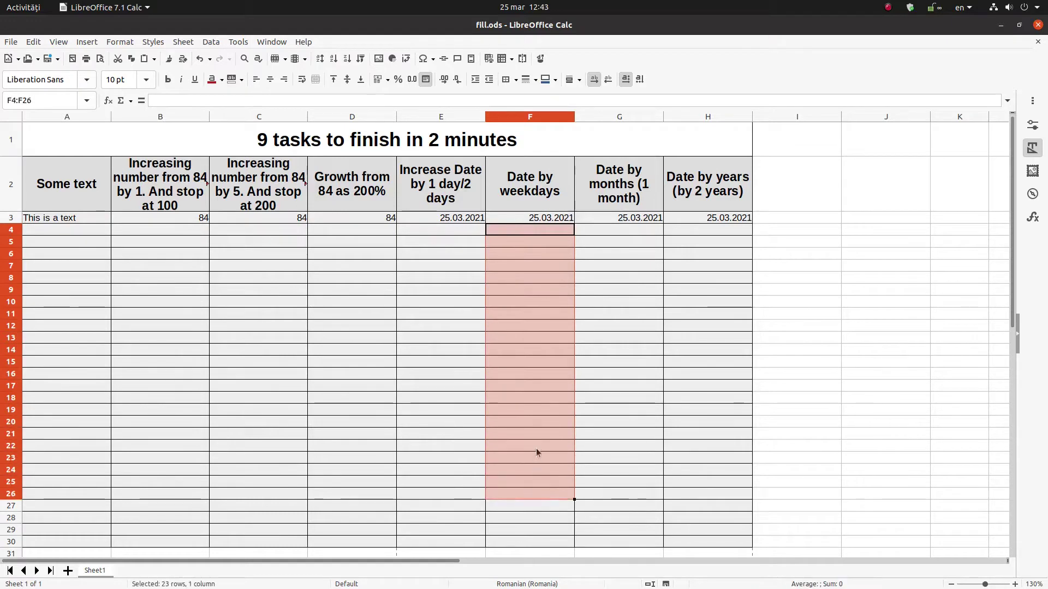
{"action": "left_click", "coordinate": [627, 265]}
{"action": "left_click", "coordinate": [625, 226]}
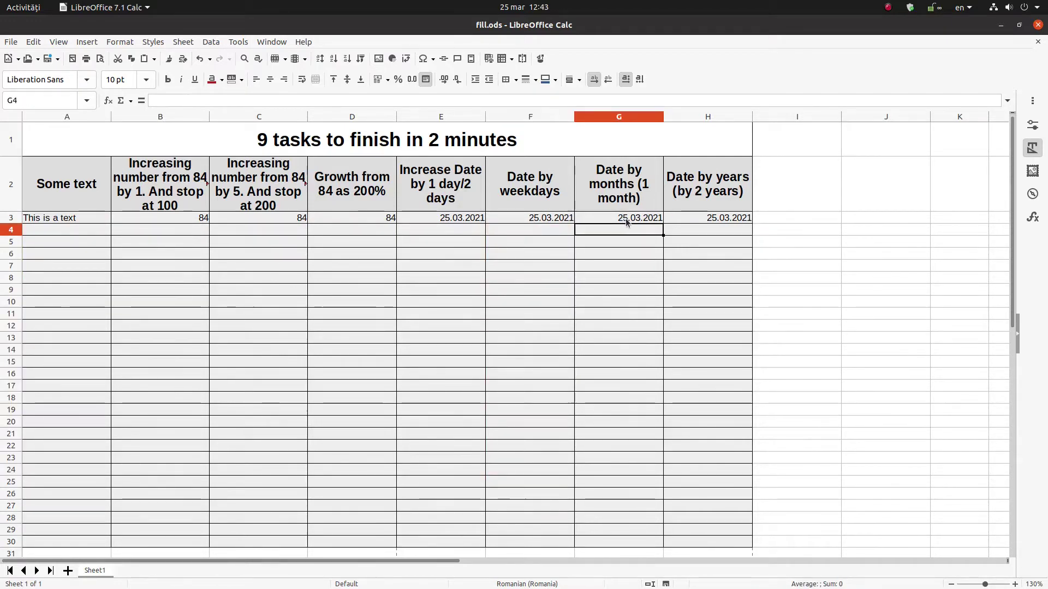
{"action": "left_click", "coordinate": [636, 219]}
{"action": "left_click", "coordinate": [620, 231]}
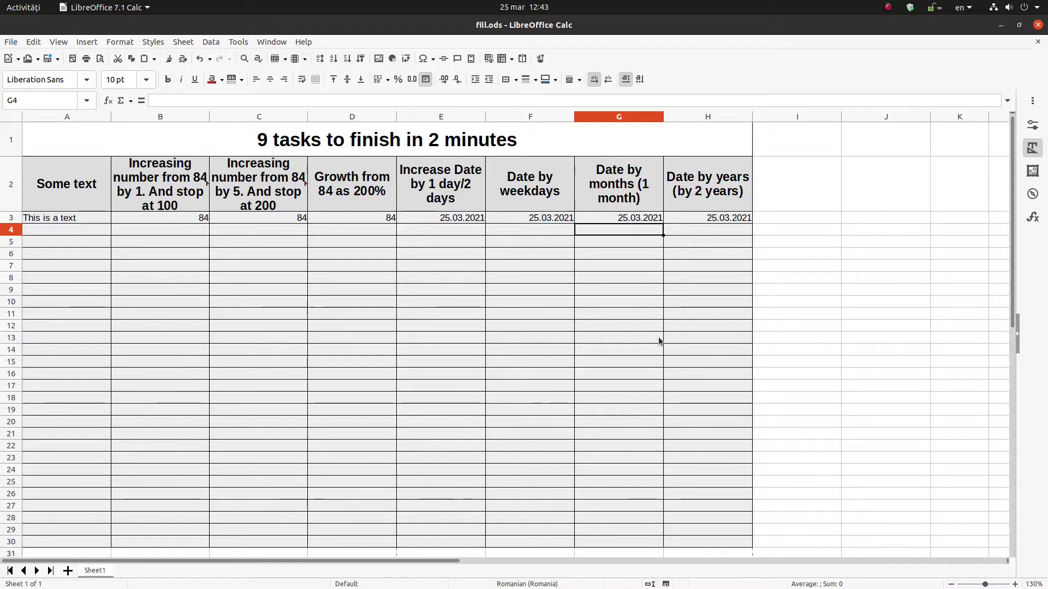
{"action": "left_click", "coordinate": [684, 218]}
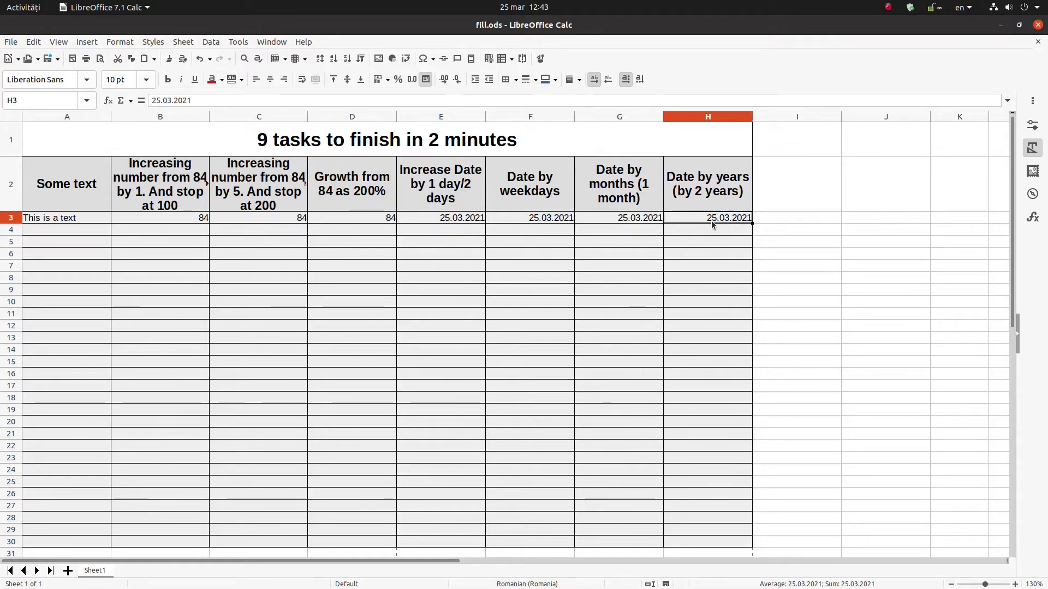
{"action": "left_click", "coordinate": [745, 231]}
{"action": "left_click", "coordinate": [739, 247]}
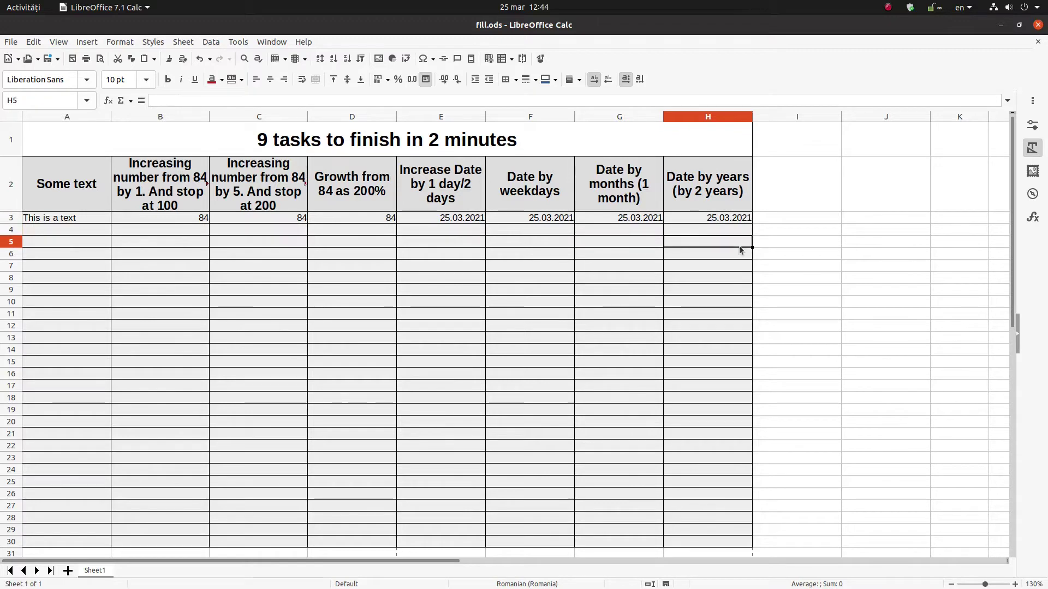
{"action": "left_click", "coordinate": [739, 258]}
{"action": "left_click", "coordinate": [738, 268]}
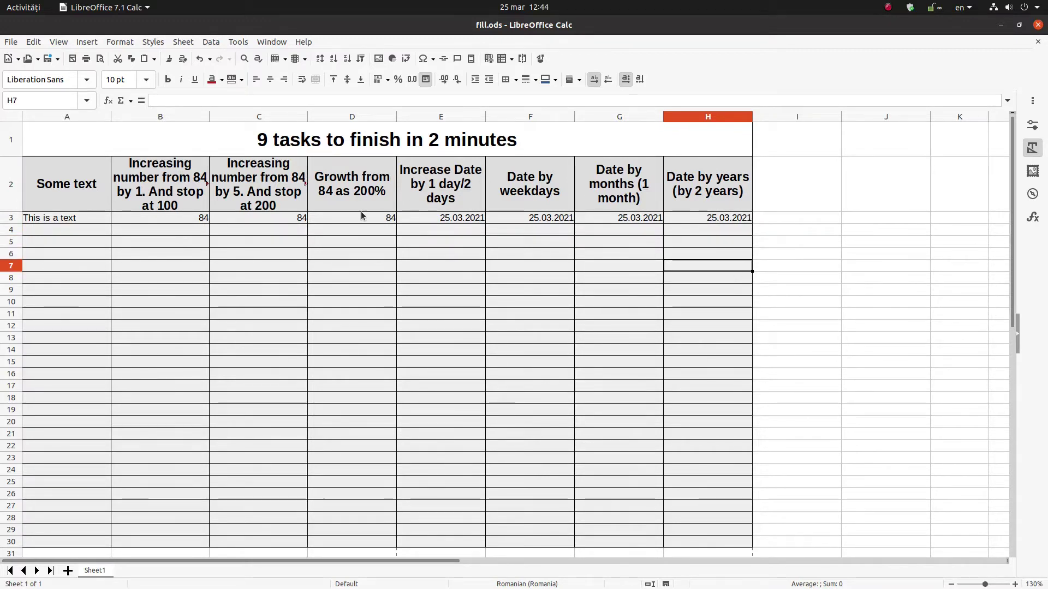
- Append ". And lets stop in 2040" to the "Date by years (by 2 years)" header in H2
{"action": "double_click", "coordinate": [732, 198]}
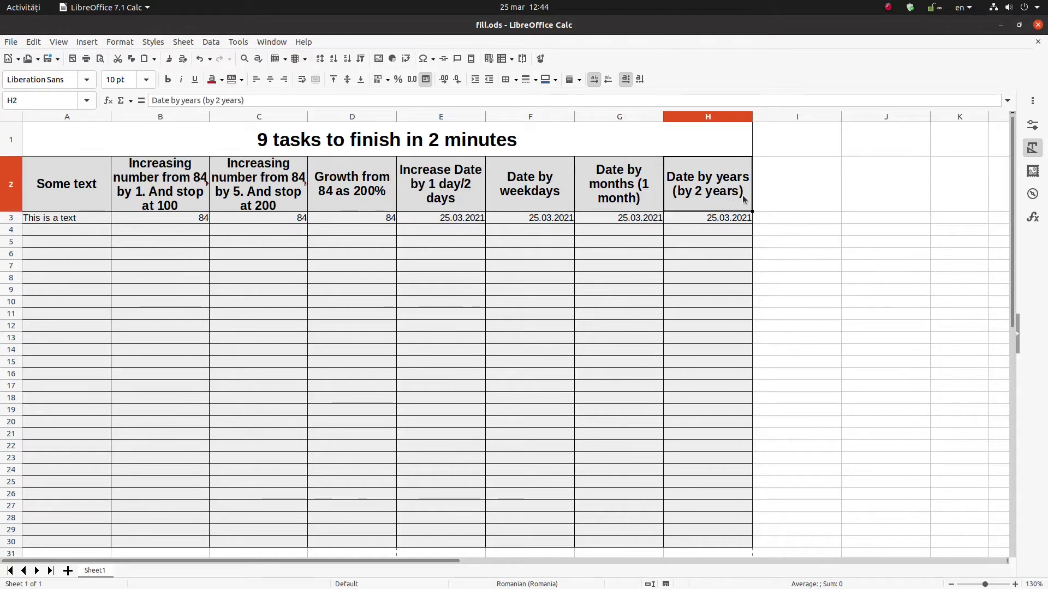
{"action": "type", "text": ". And le"}
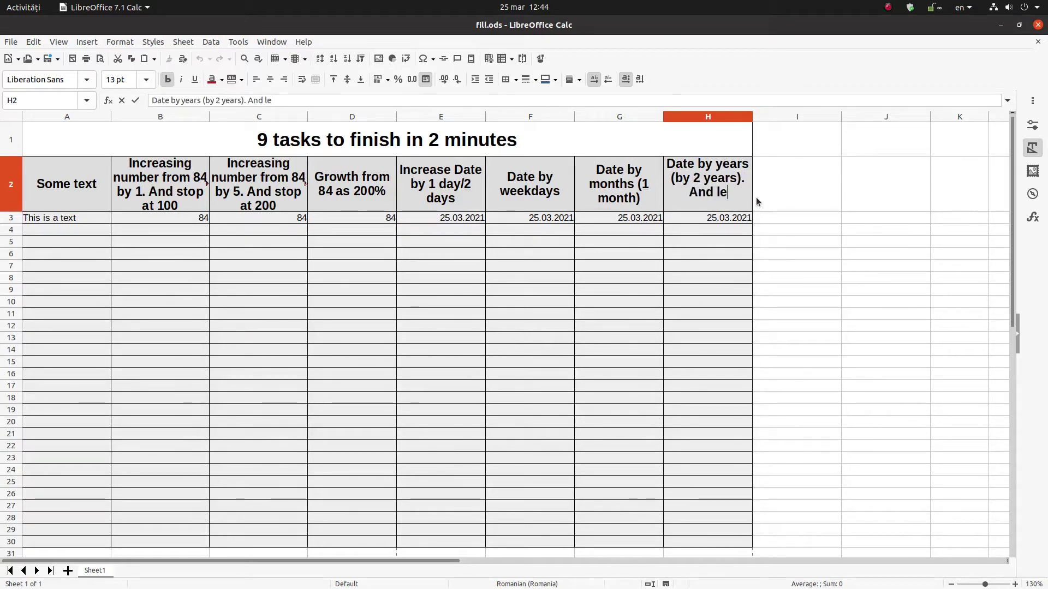
{"action": "type", "text": "ts sto"}
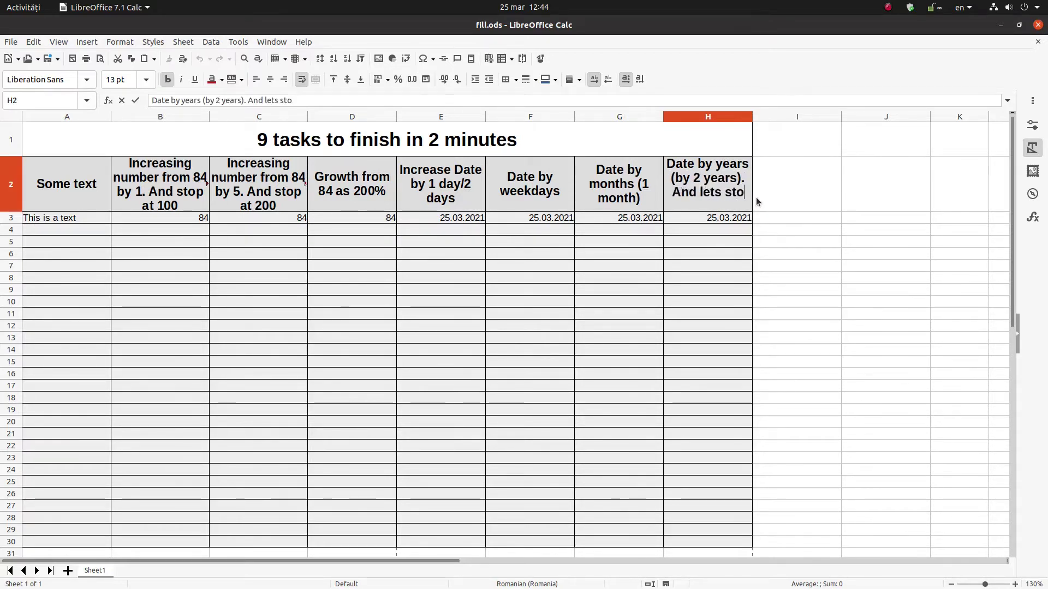
{"action": "type", "text": "p in"}
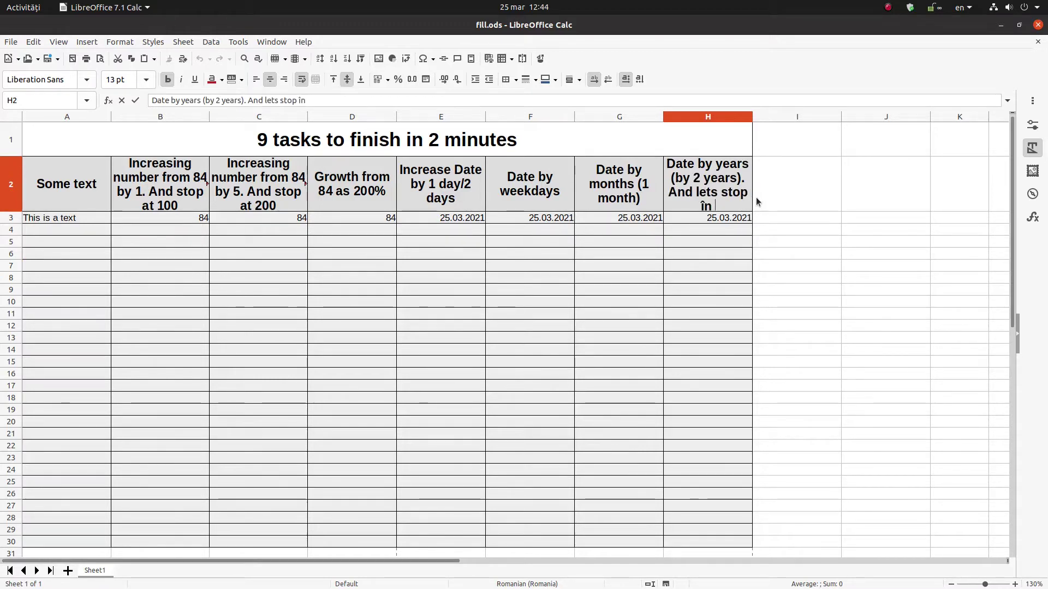
{"action": "type", "text": " 20"}
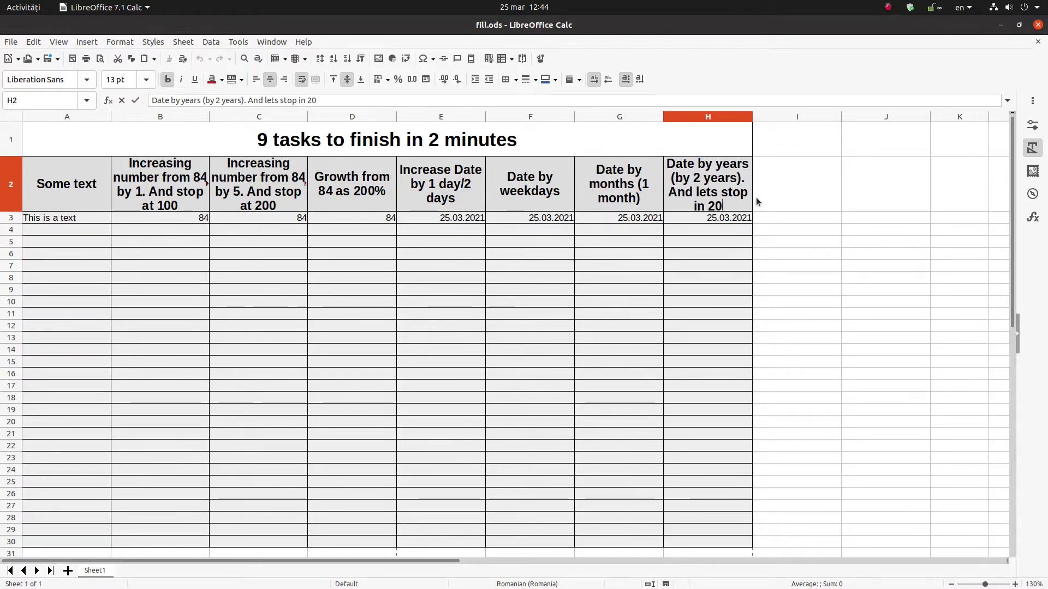
{"action": "type", "text": "40"}
{"action": "key", "text": "Return"}
{"action": "key", "text": "Up"}
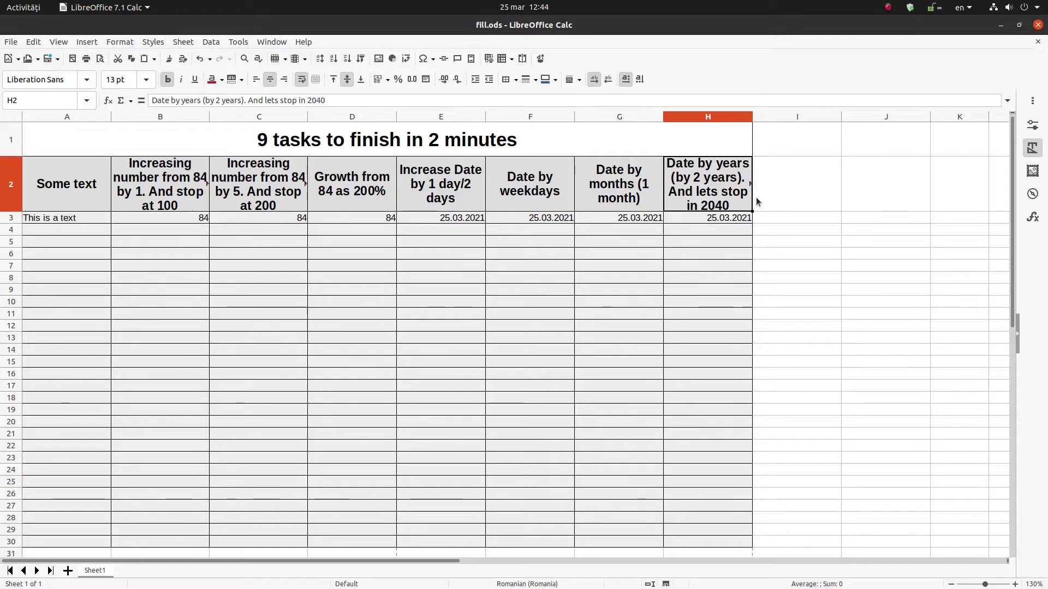
- Examine which Fill Cells commands are available for the single text cell A3
{"action": "left_click", "coordinate": [137, 238]}
{"action": "left_click", "coordinate": [137, 217]}
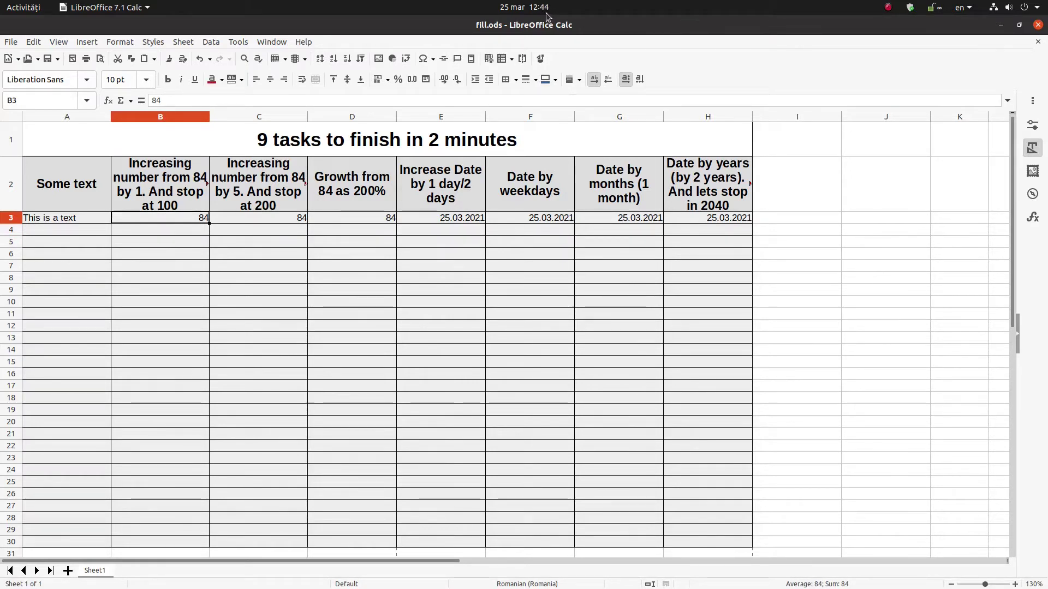
{"action": "left_click", "coordinate": [96, 217]}
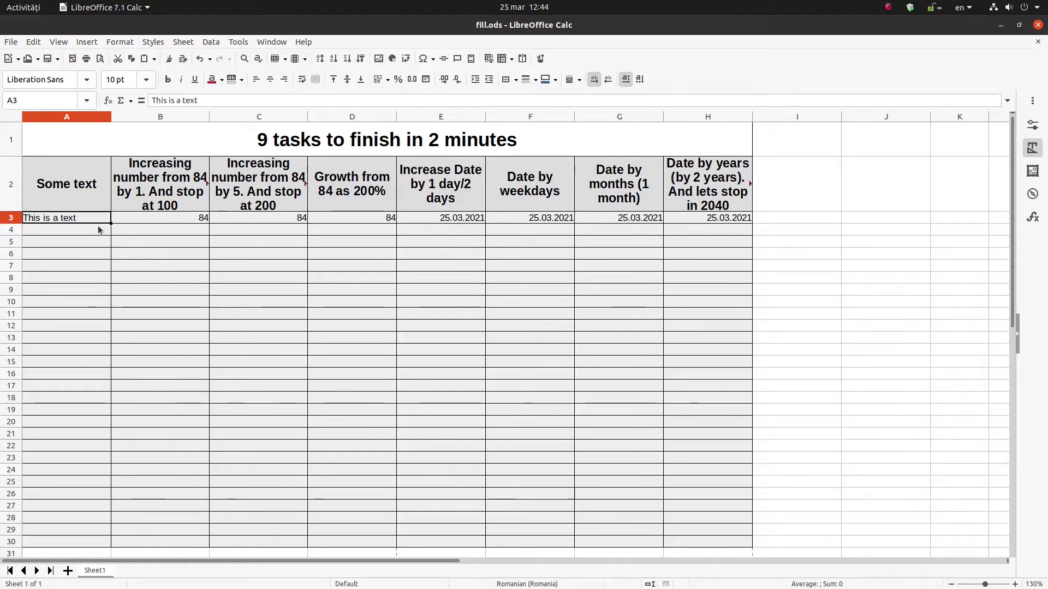
{"action": "left_click", "coordinate": [210, 42]}
{"action": "mouse_move", "coordinate": [183, 42]}
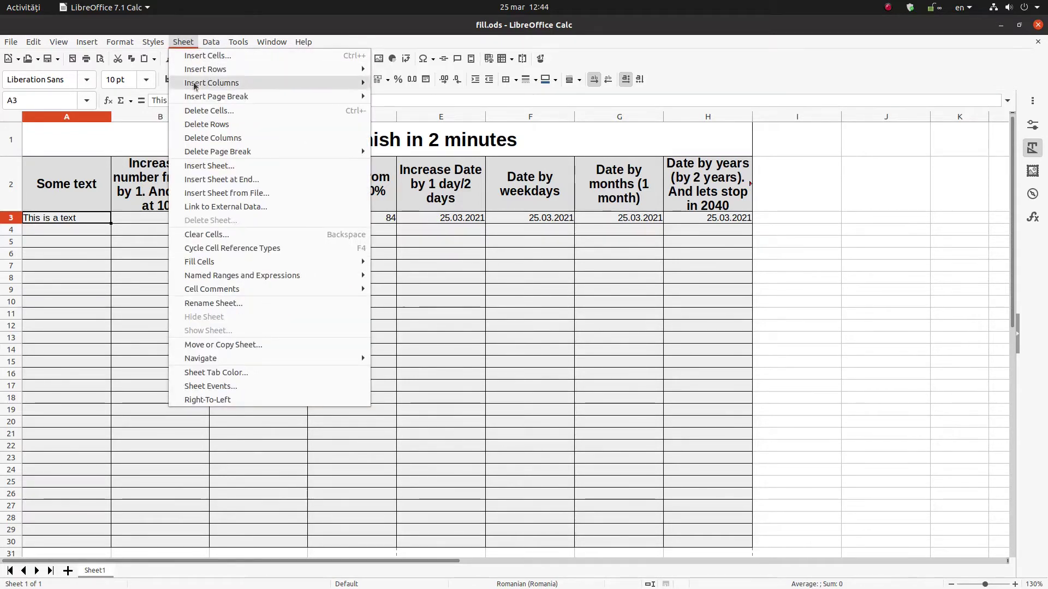
{"action": "mouse_move", "coordinate": [272, 262]}
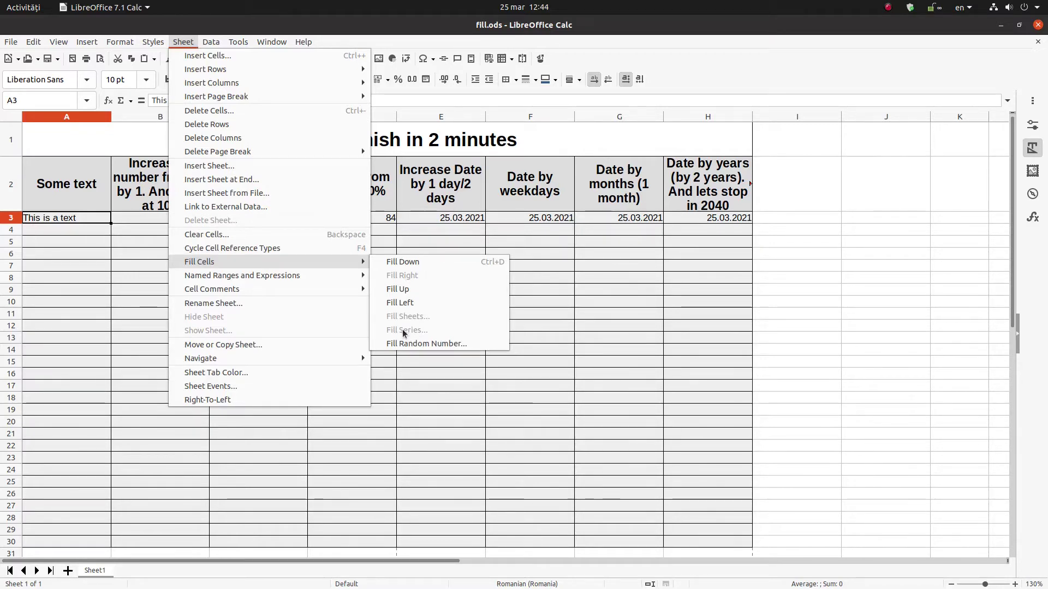
{"action": "left_click", "coordinate": [588, 332]}
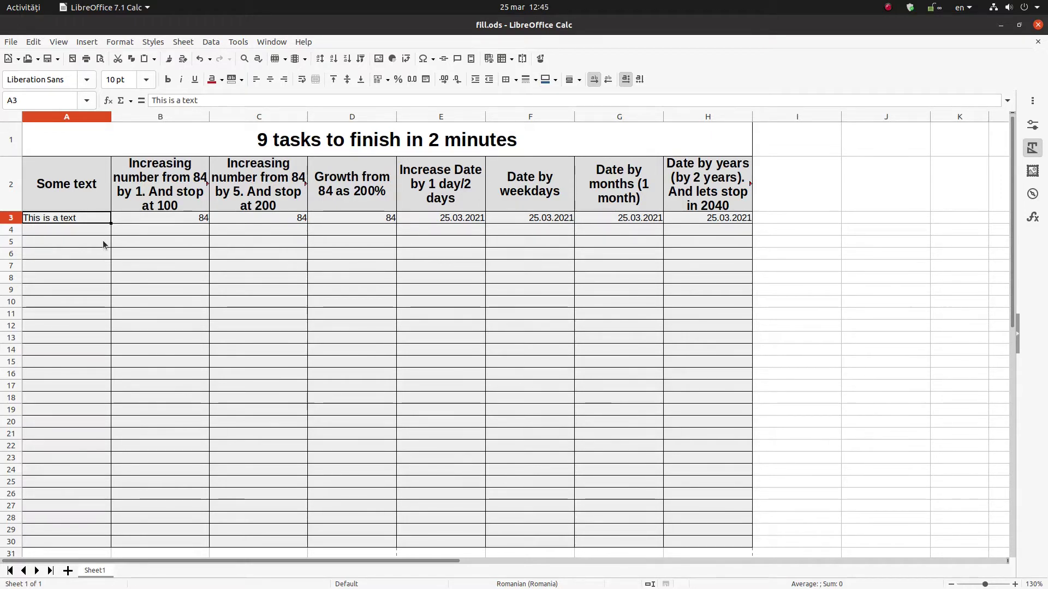
{"action": "left_click", "coordinate": [68, 254]}
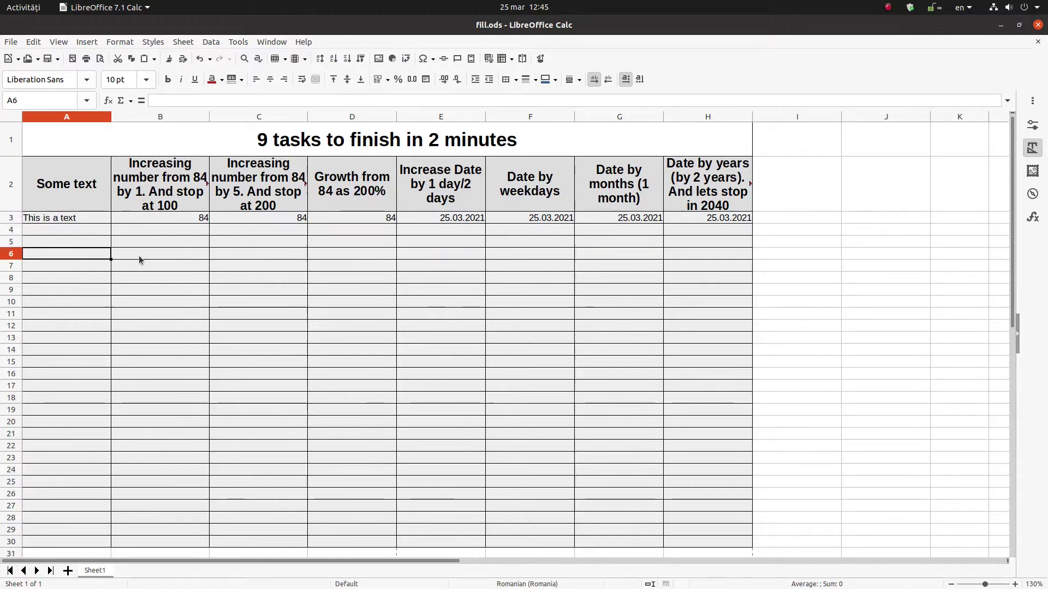
- Fill A3:A30 downward with an AutoFill series starting from "This is a text"
{"action": "left_click", "coordinate": [93, 218]}
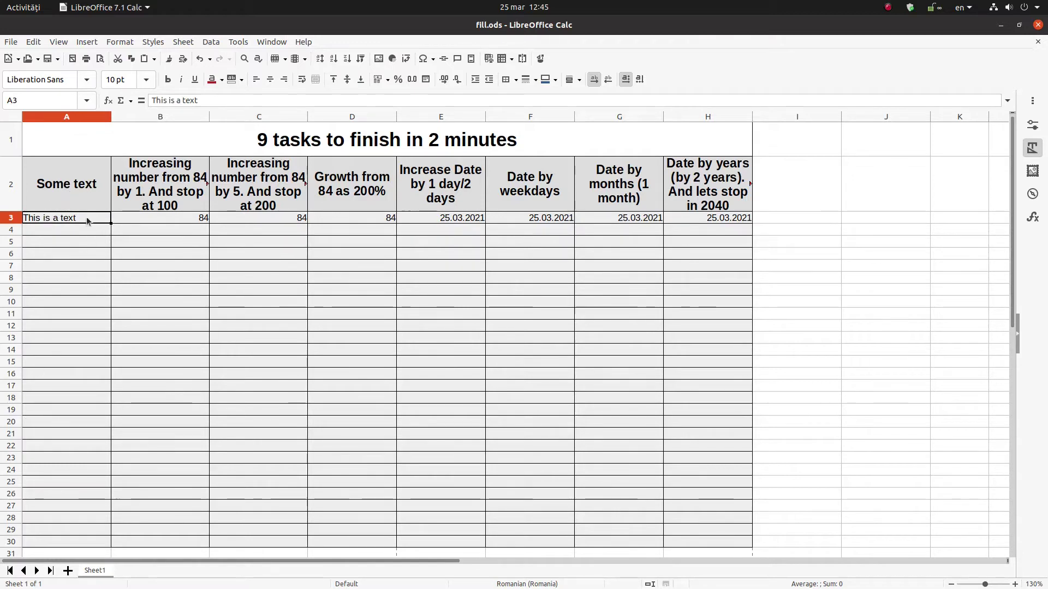
{"action": "left_click_drag", "start_coordinate": [84, 218], "coordinate": [73, 537]}
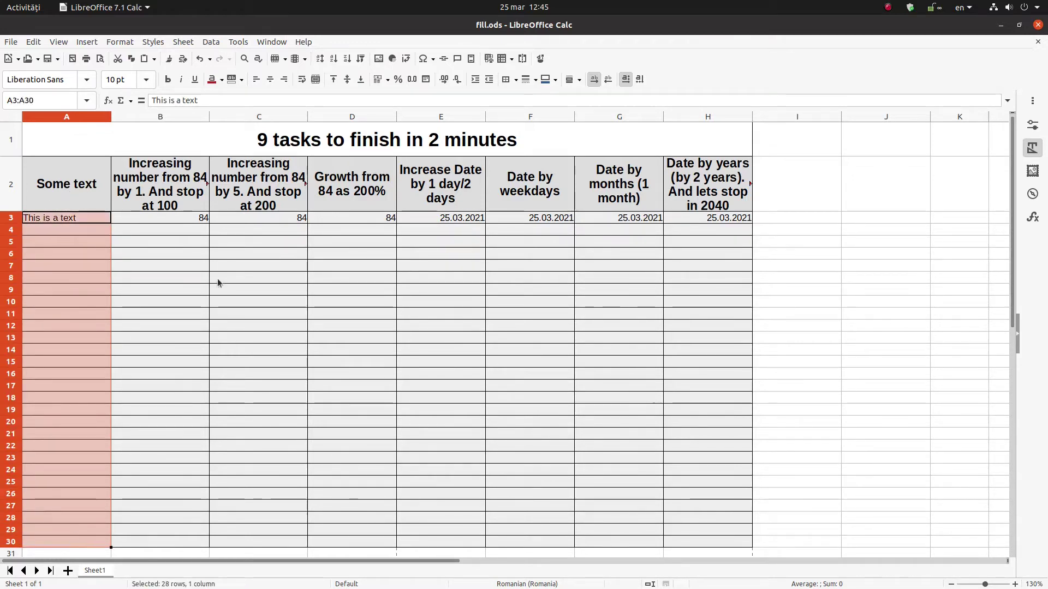
{"action": "left_click", "coordinate": [184, 42]}
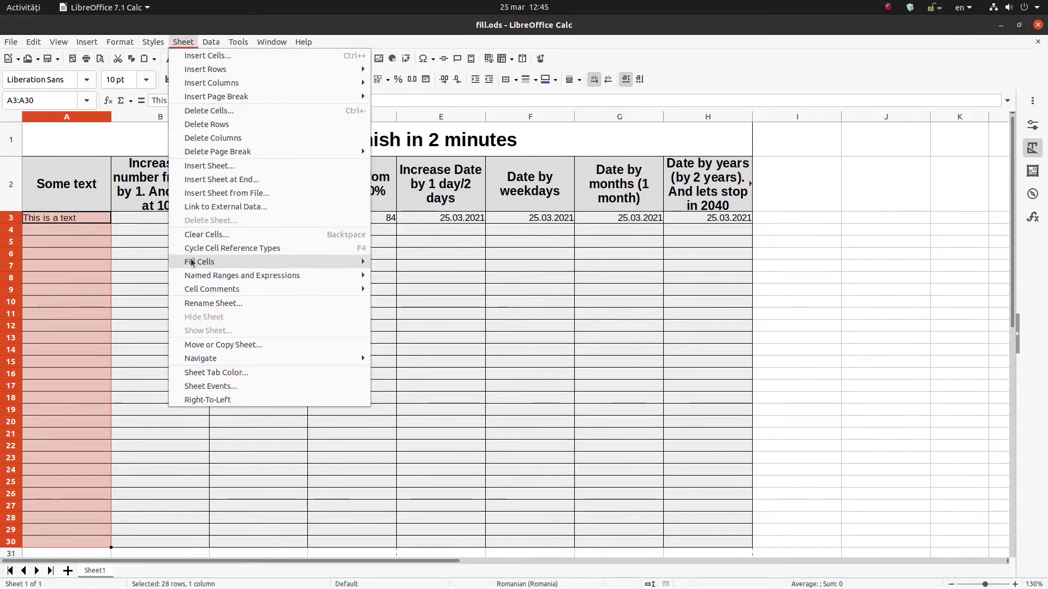
{"action": "mouse_move", "coordinate": [306, 262]}
{"action": "left_click", "coordinate": [415, 329]}
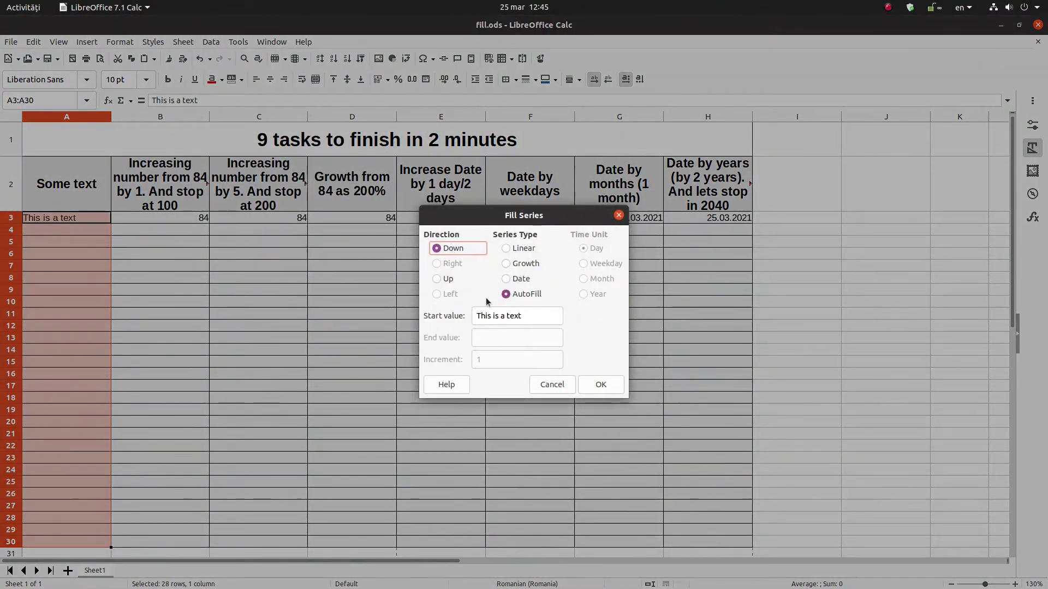
{"action": "left_click", "coordinate": [595, 383]}
{"action": "left_click", "coordinate": [190, 363]}
- Clear the repeated text from A4:A30, keeping the starting cell A3
{"action": "left_click_drag", "start_coordinate": [88, 232], "coordinate": [84, 540]}
{"action": "key", "text": "Delete"}
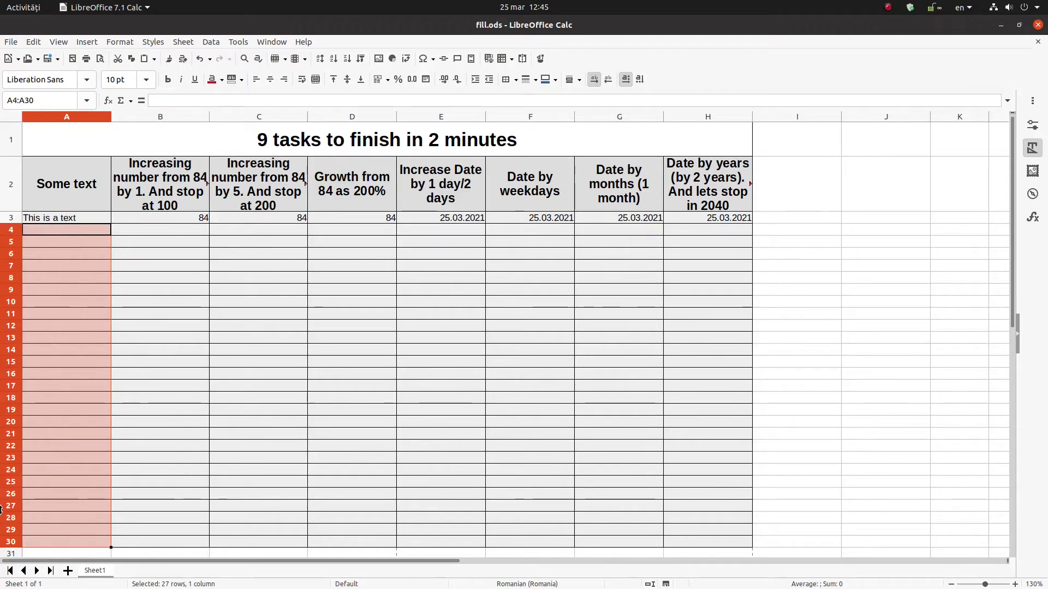
{"action": "left_click", "coordinate": [116, 363]}
- Fill the text "This is a text" from A3 down through A30 with Fill Down
{"action": "left_click_drag", "start_coordinate": [77, 222], "coordinate": [87, 540]}
{"action": "key", "text": "ctrl+d"}
{"action": "left_click", "coordinate": [186, 361]}
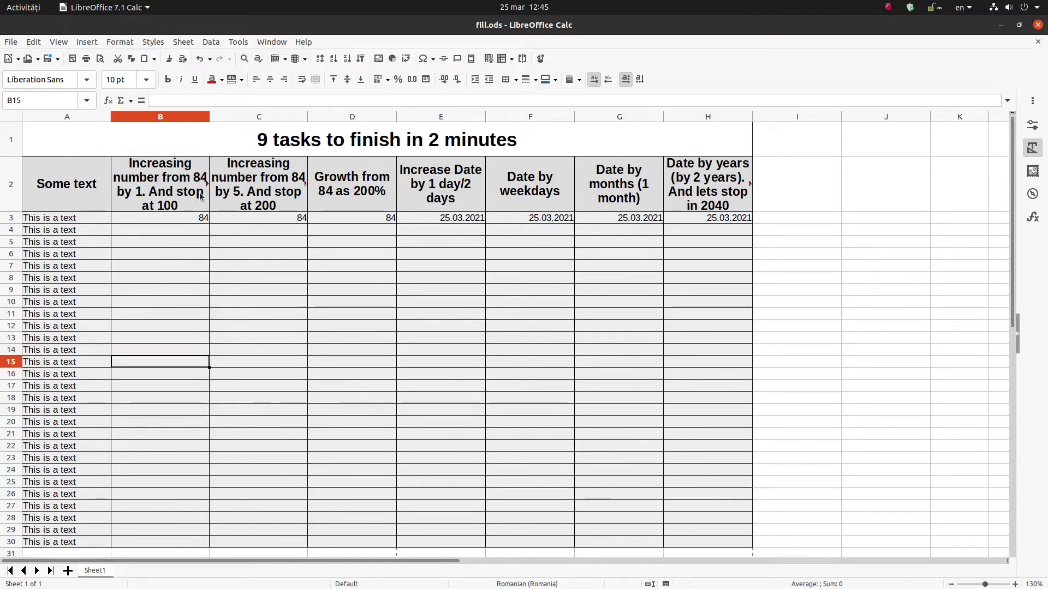
- Fill B3:B30 downward with a linear series from 84, with increment 1 and end value 100
{"action": "left_click_drag", "start_coordinate": [189, 217], "coordinate": [180, 536]}
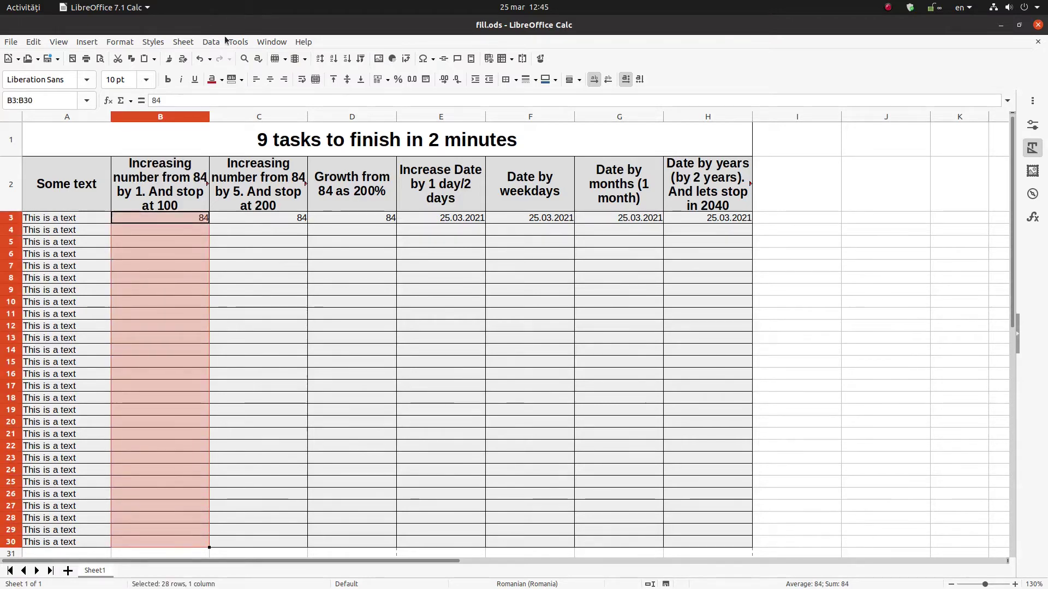
{"action": "left_click", "coordinate": [192, 43]}
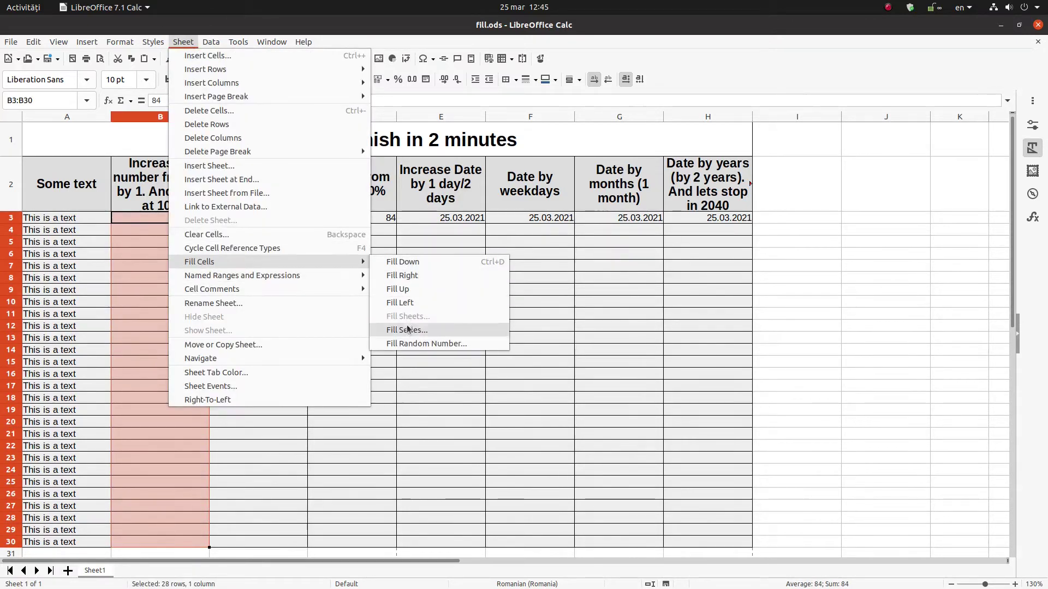
{"action": "left_click", "coordinate": [430, 330]}
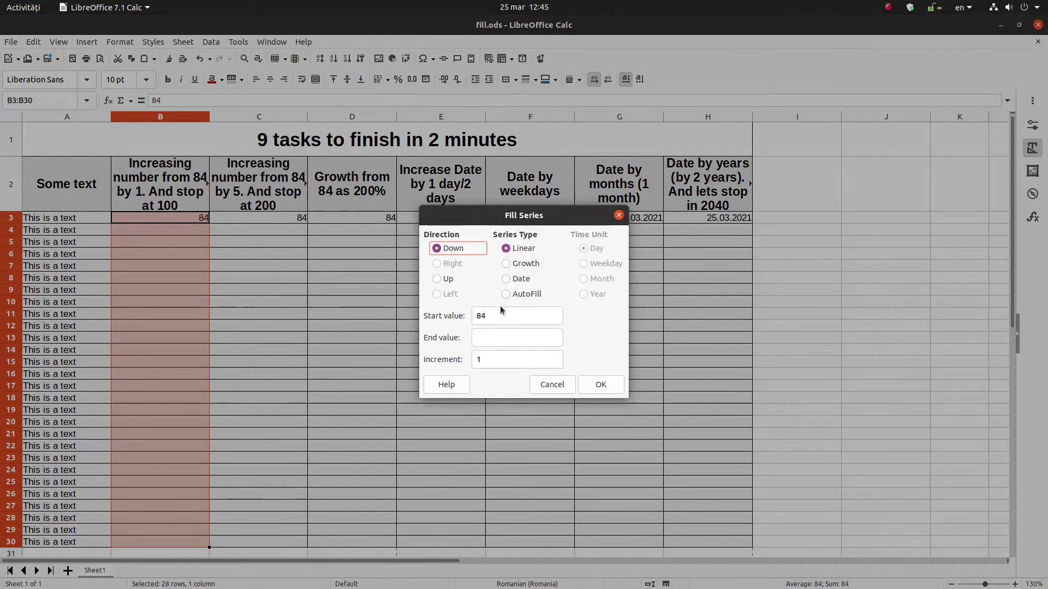
{"action": "left_click", "coordinate": [481, 343]}
{"action": "type", "text": "100"}
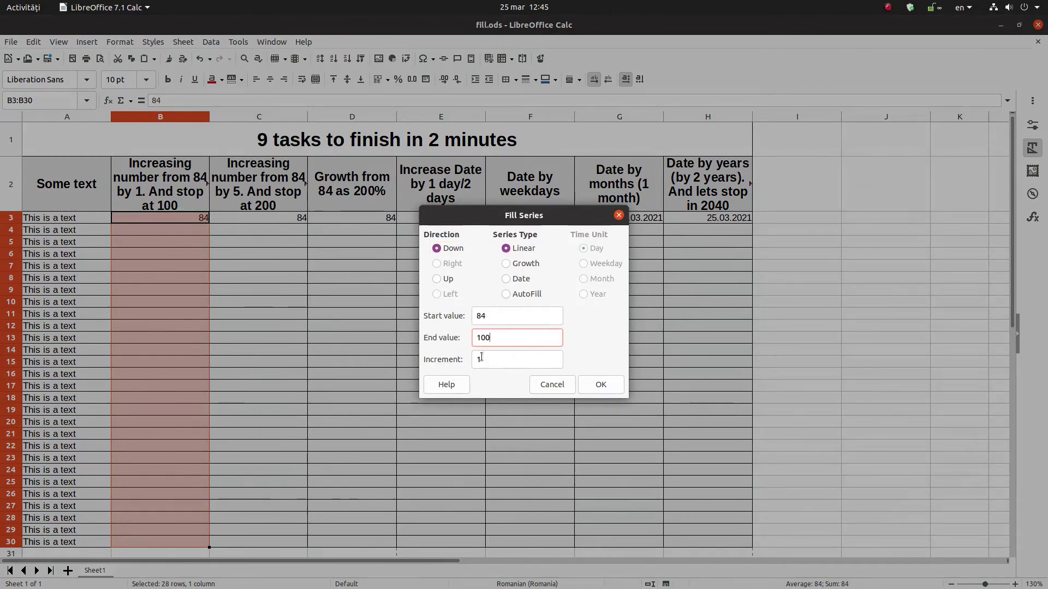
{"action": "left_click", "coordinate": [600, 385]}
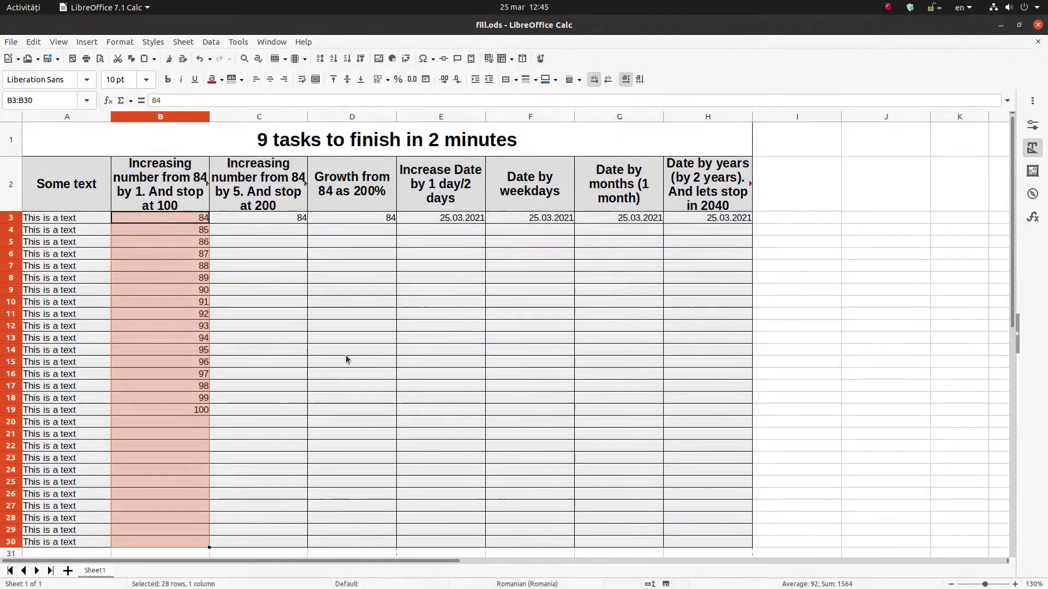
{"action": "left_click", "coordinate": [202, 413]}
- Fill C3:C30 downward with a linear series from 84, using increment 5 and end value 200
{"action": "left_click_drag", "start_coordinate": [263, 219], "coordinate": [266, 541]}
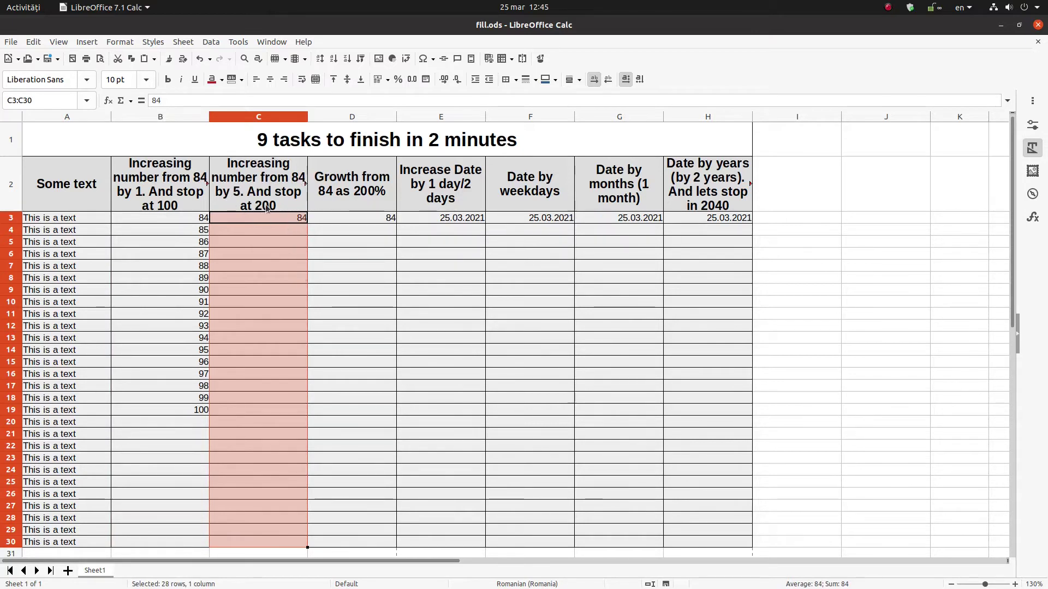
{"action": "left_click", "coordinate": [183, 42]}
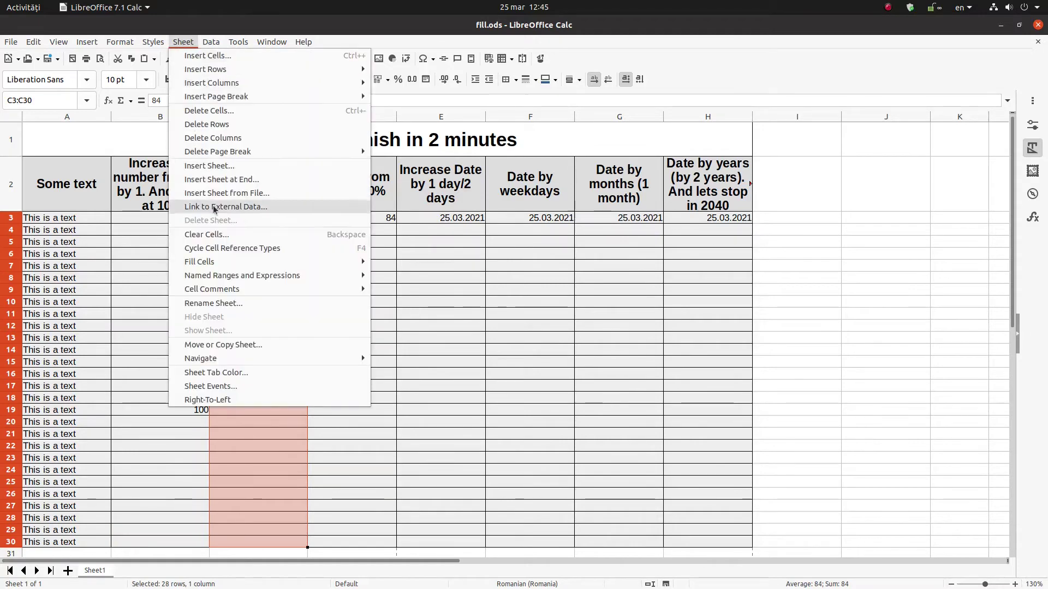
{"action": "mouse_move", "coordinate": [218, 262]}
{"action": "left_click", "coordinate": [410, 330]}
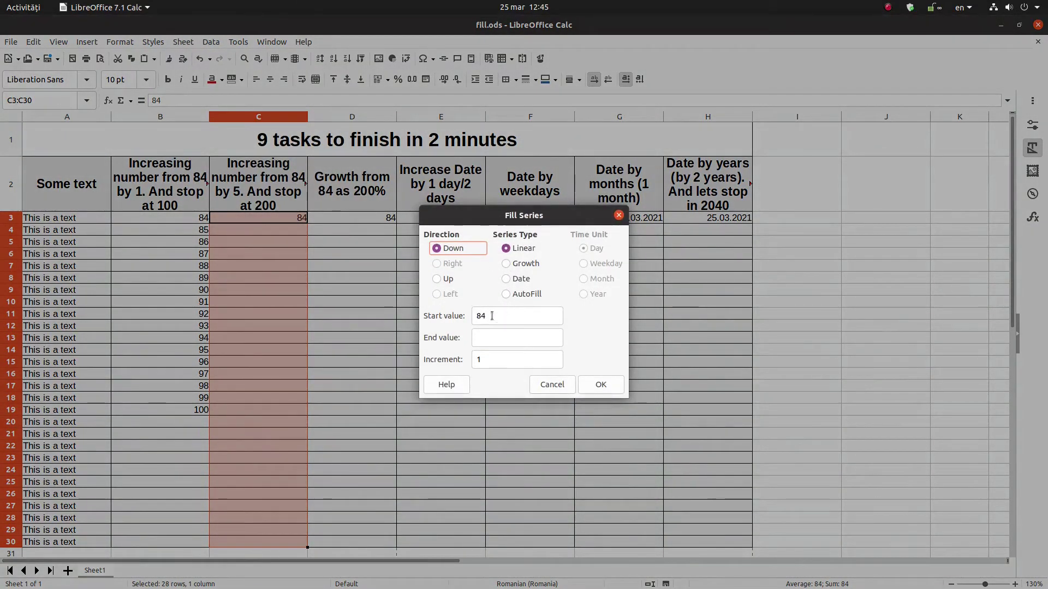
{"action": "left_click", "coordinate": [483, 337]}
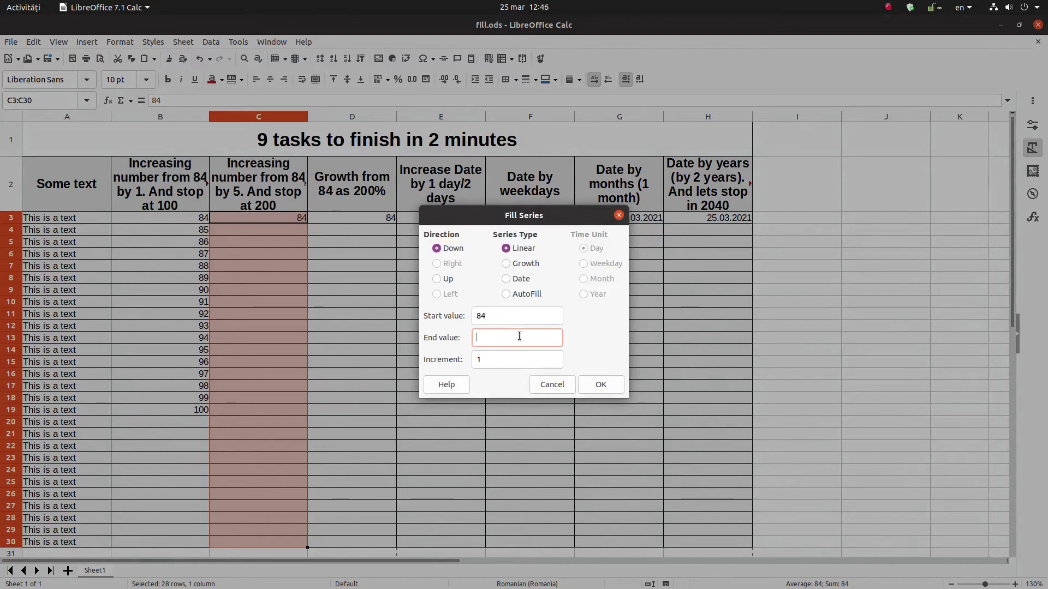
{"action": "double_click", "coordinate": [501, 358]}
{"action": "type", "text": "5"}
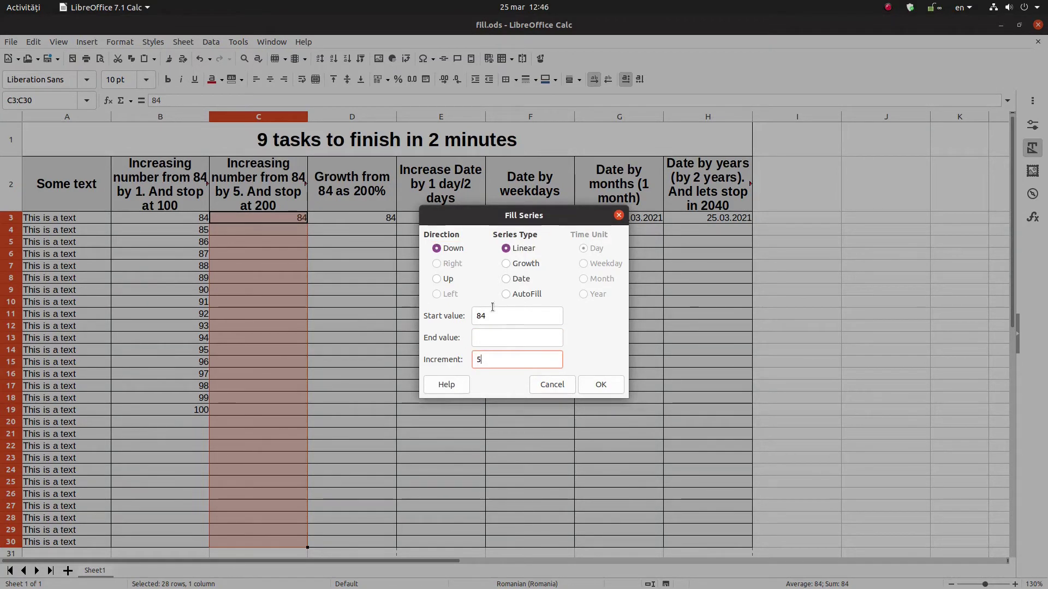
{"action": "left_click", "coordinate": [512, 338]}
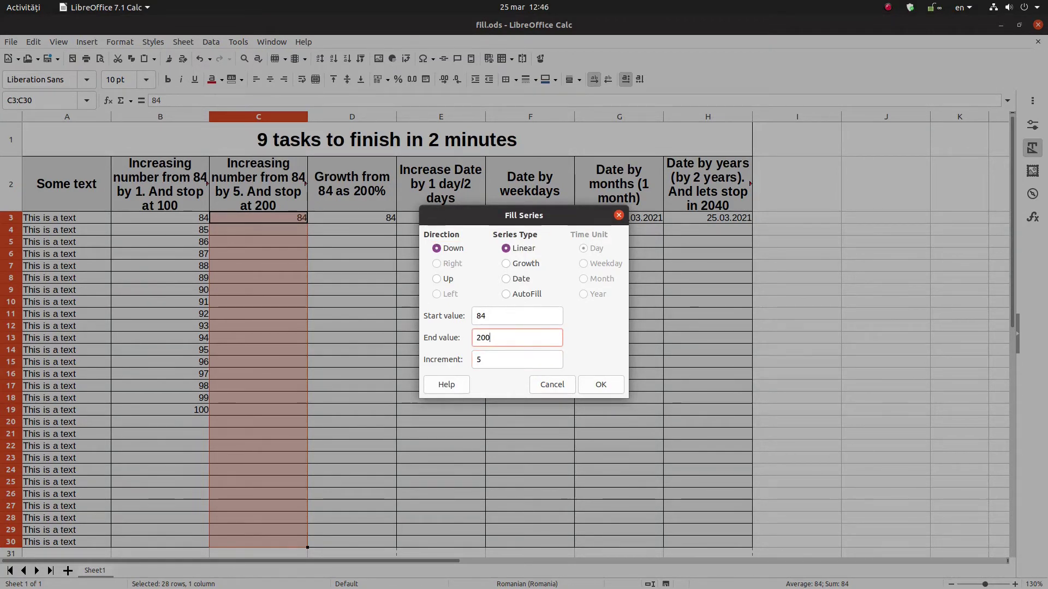
{"action": "left_click", "coordinate": [605, 390]}
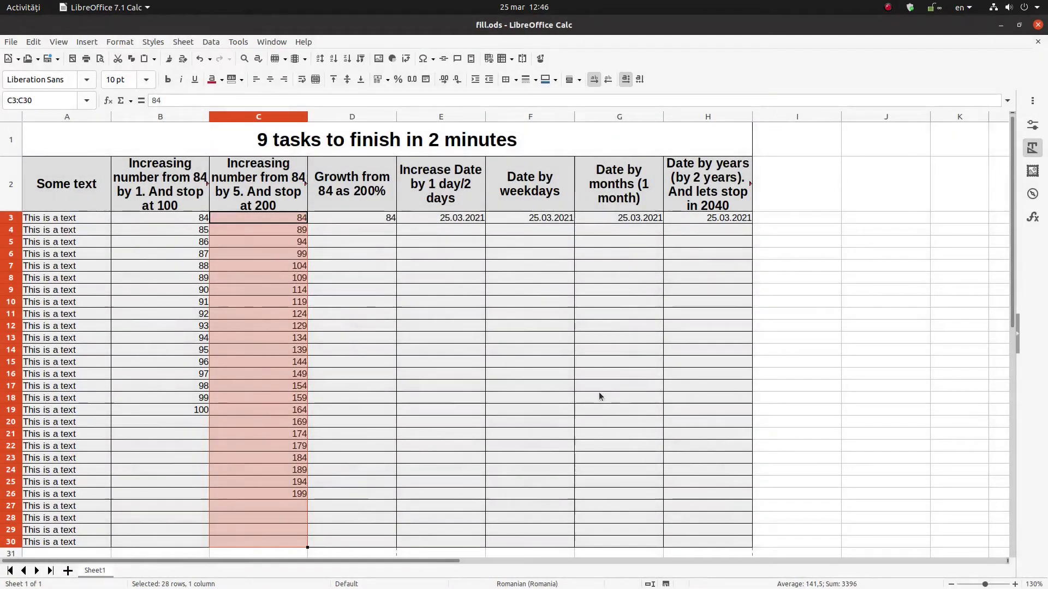
{"action": "left_click", "coordinate": [294, 498]}
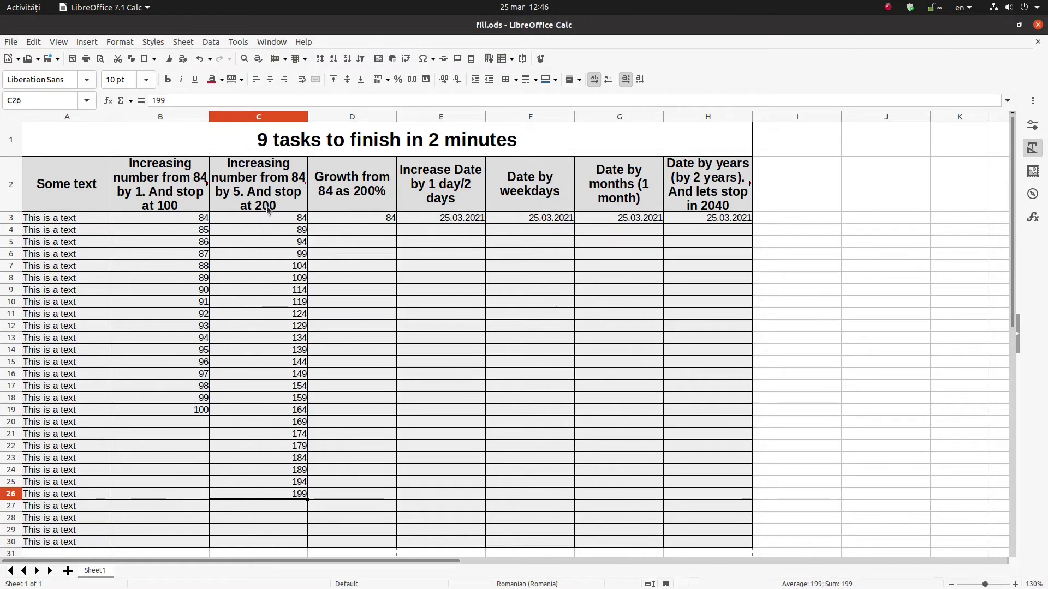
- Fill D3:D30 downward with a growth series from 84, using increment 2
{"action": "left_click_drag", "start_coordinate": [345, 218], "coordinate": [341, 538]}
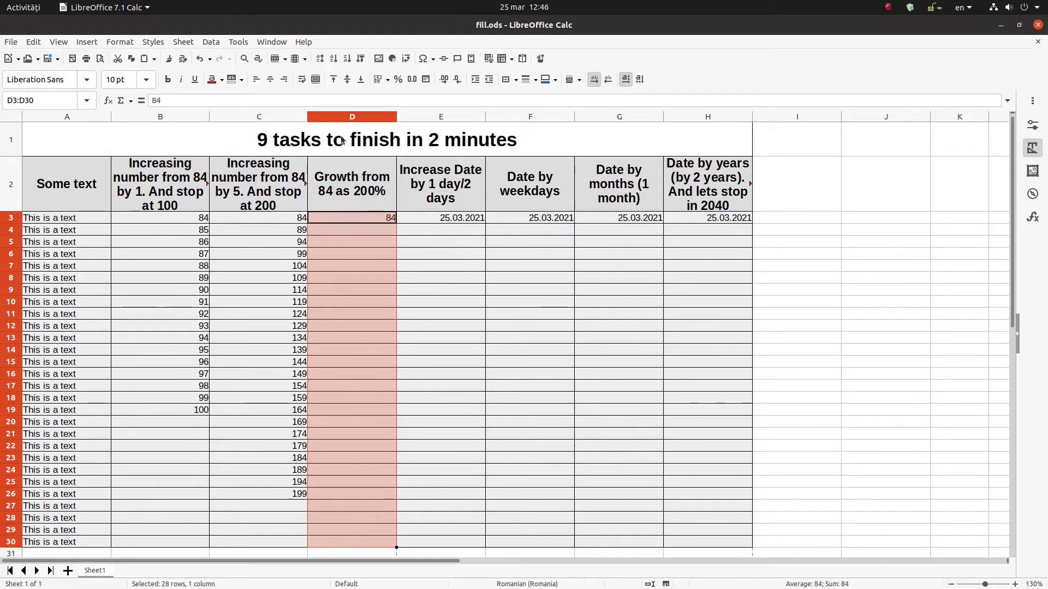
{"action": "left_click", "coordinate": [193, 43]}
{"action": "mouse_move", "coordinate": [211, 264]}
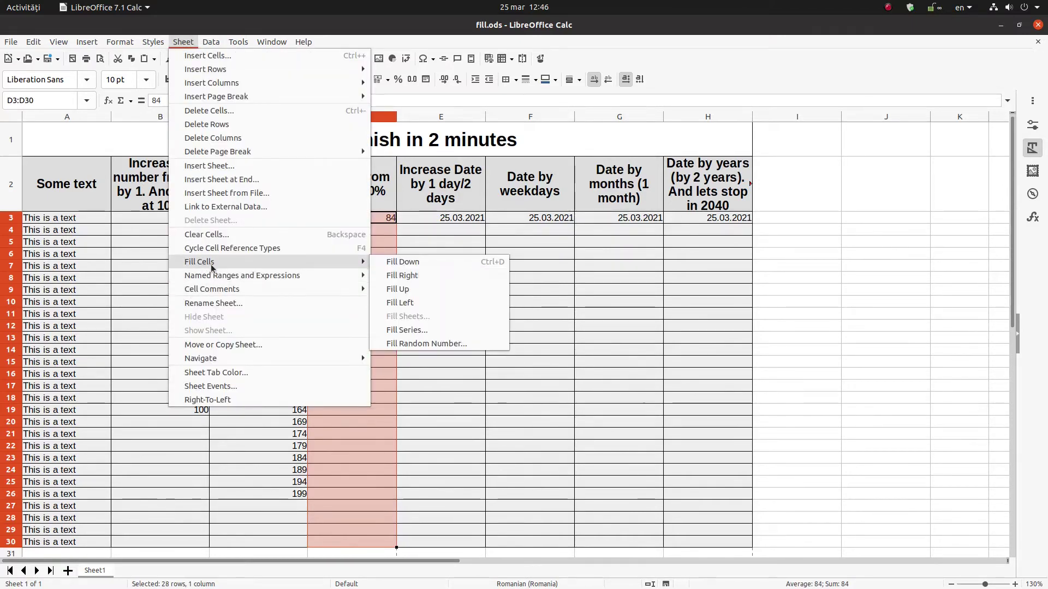
{"action": "left_click", "coordinate": [427, 330]}
{"action": "left_click", "coordinate": [524, 264]}
{"action": "left_click", "coordinate": [489, 359]}
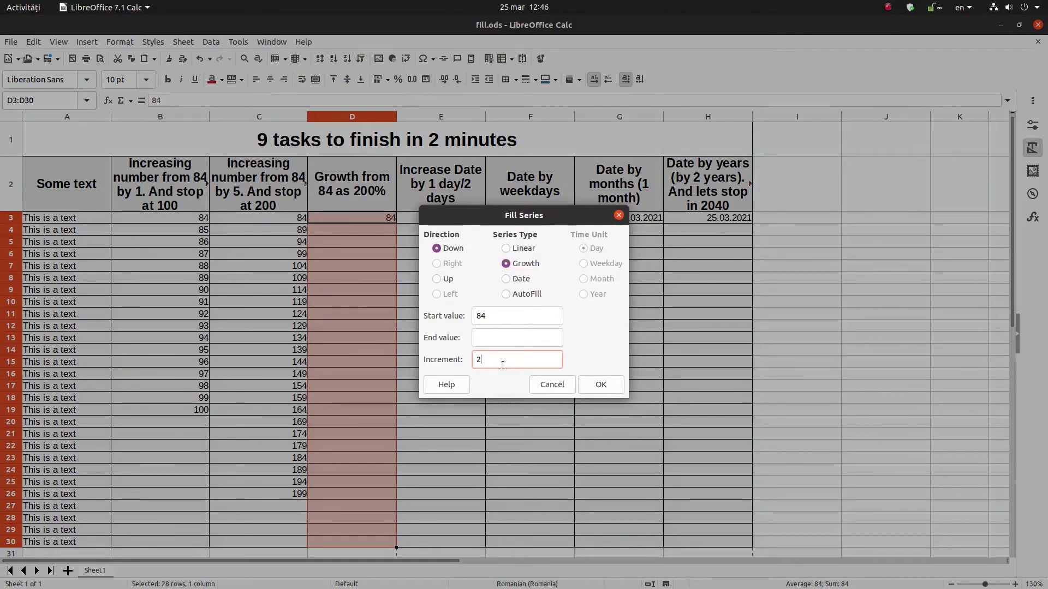
{"action": "left_click", "coordinate": [601, 384]}
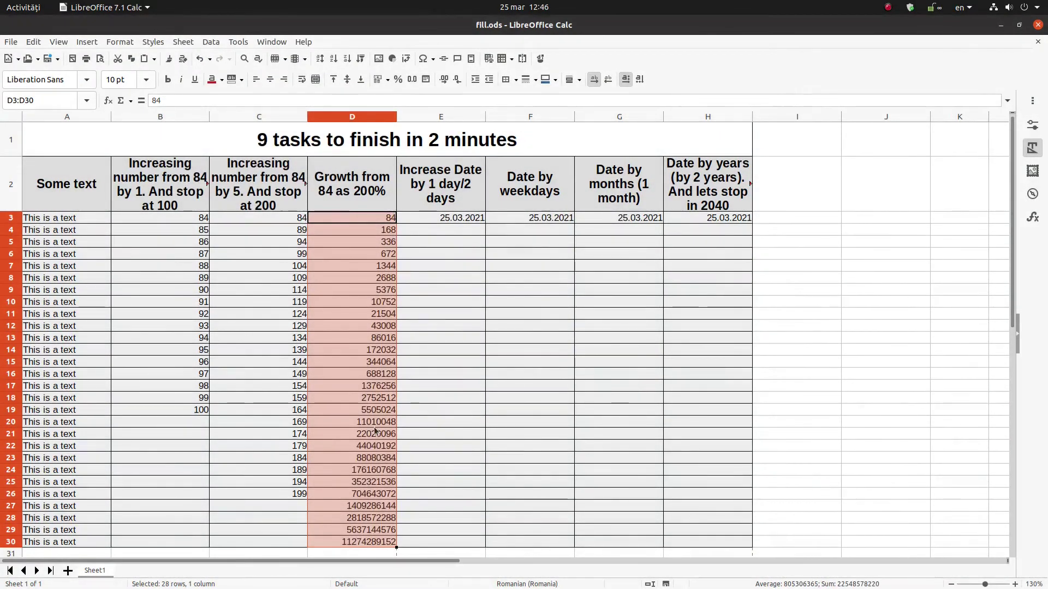
{"action": "left_click", "coordinate": [460, 326]}
- Fill E3:E30 downward with a date series by day from 25.03.2021, using increment 1
{"action": "left_click_drag", "start_coordinate": [454, 217], "coordinate": [451, 542]}
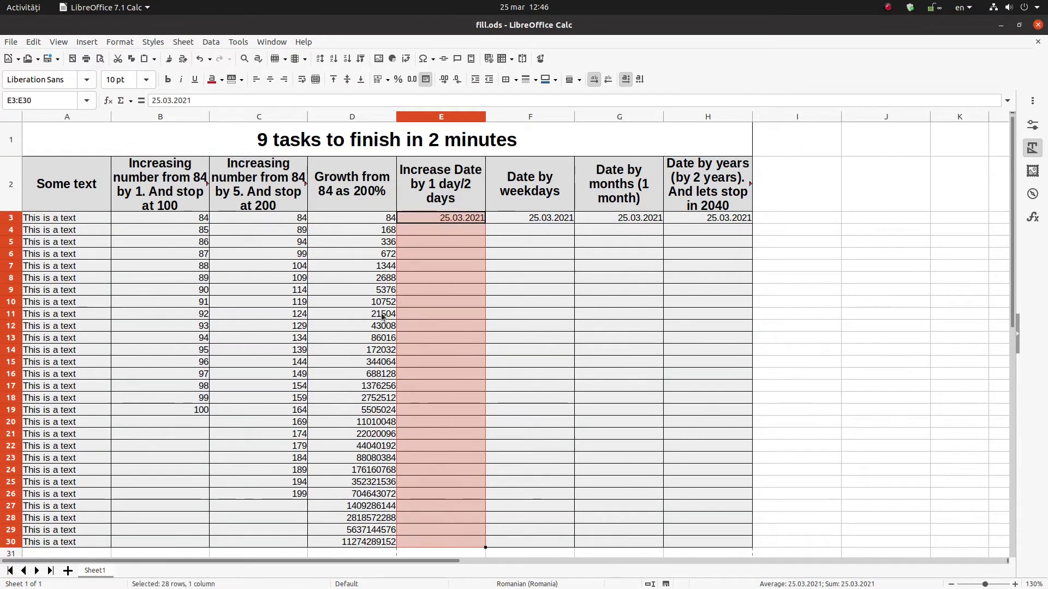
{"action": "left_click", "coordinate": [192, 44]}
{"action": "mouse_move", "coordinate": [199, 262]}
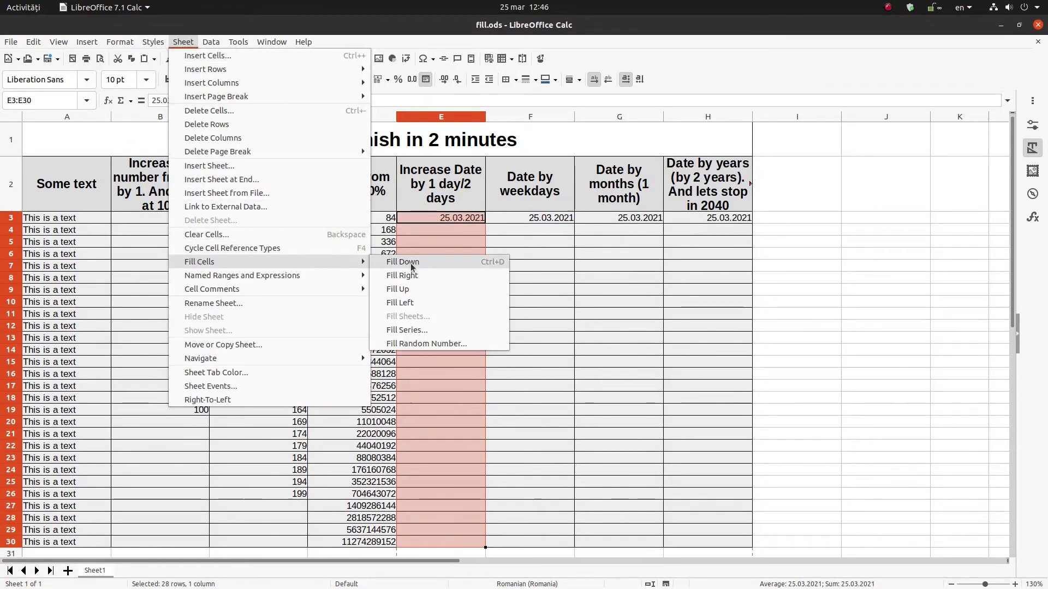
{"action": "left_click", "coordinate": [406, 329]}
{"action": "left_click", "coordinate": [593, 249]}
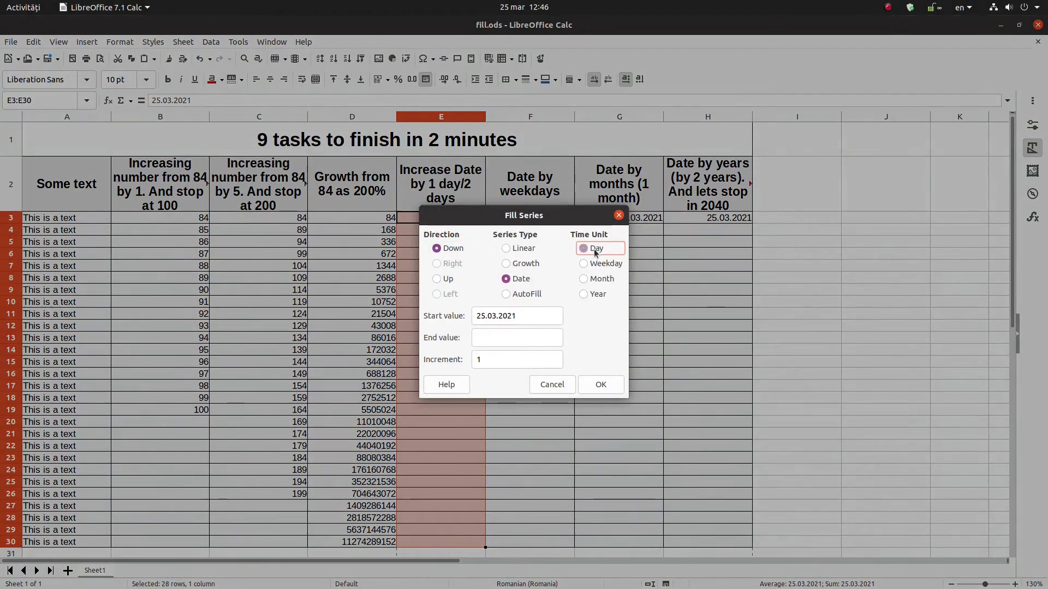
{"action": "left_click", "coordinate": [593, 385]}
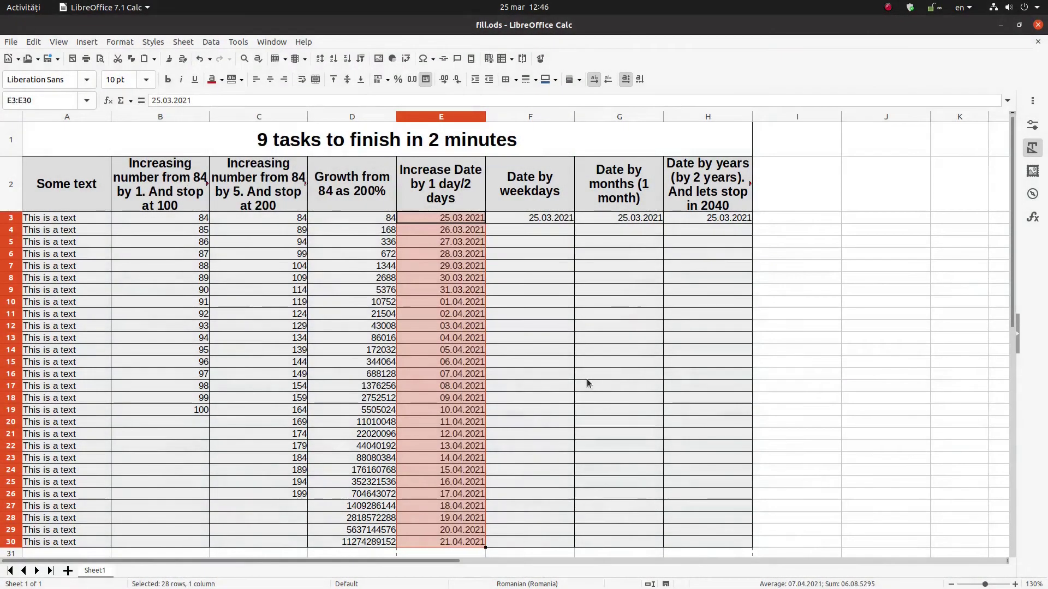
- Clear the filled dates from E4:E30, keeping the starting date in E3
{"action": "left_click", "coordinate": [449, 242]}
{"action": "left_click_drag", "start_coordinate": [461, 231], "coordinate": [469, 542]}
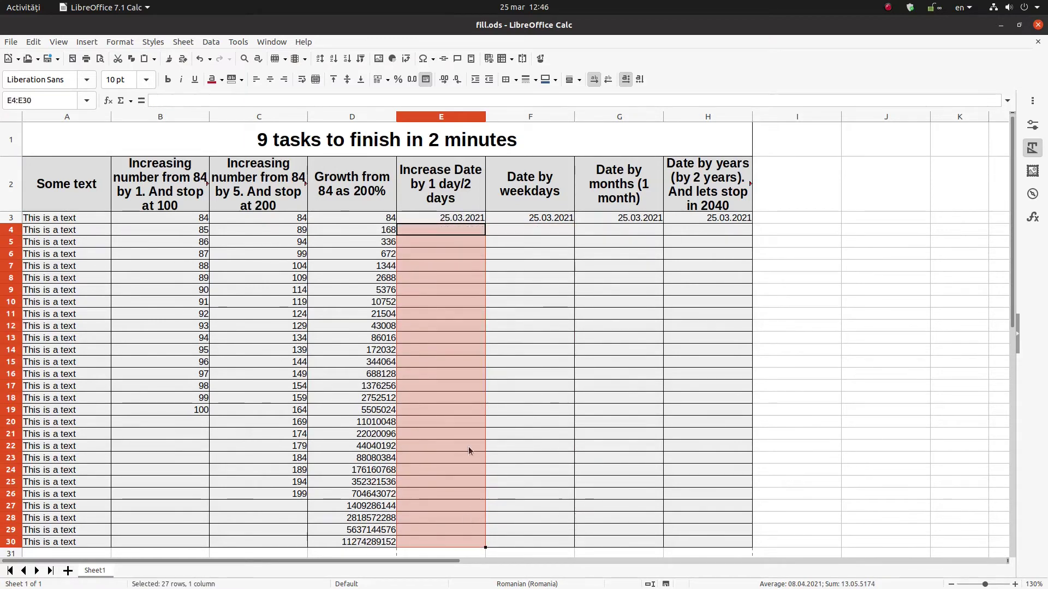
{"action": "key", "text": "Delete"}
{"action": "left_click", "coordinate": [448, 242]}
- Fill E3:E30 downward with a date series by day from 25.03.2021, using increment 2
{"action": "left_click_drag", "start_coordinate": [448, 224], "coordinate": [446, 538]}
{"action": "left_click", "coordinate": [183, 41]}
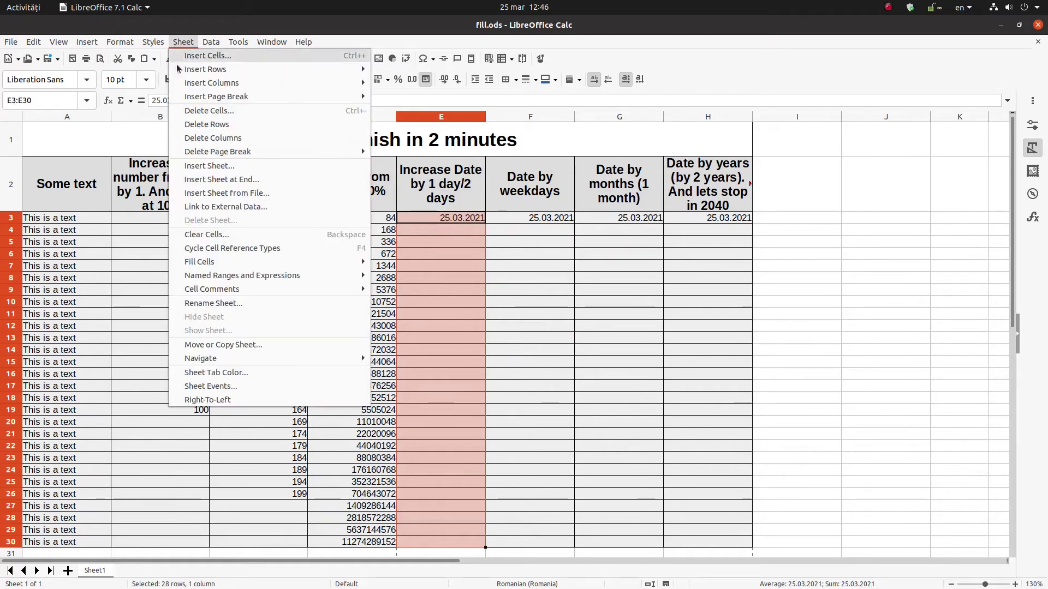
{"action": "mouse_move", "coordinate": [221, 261]}
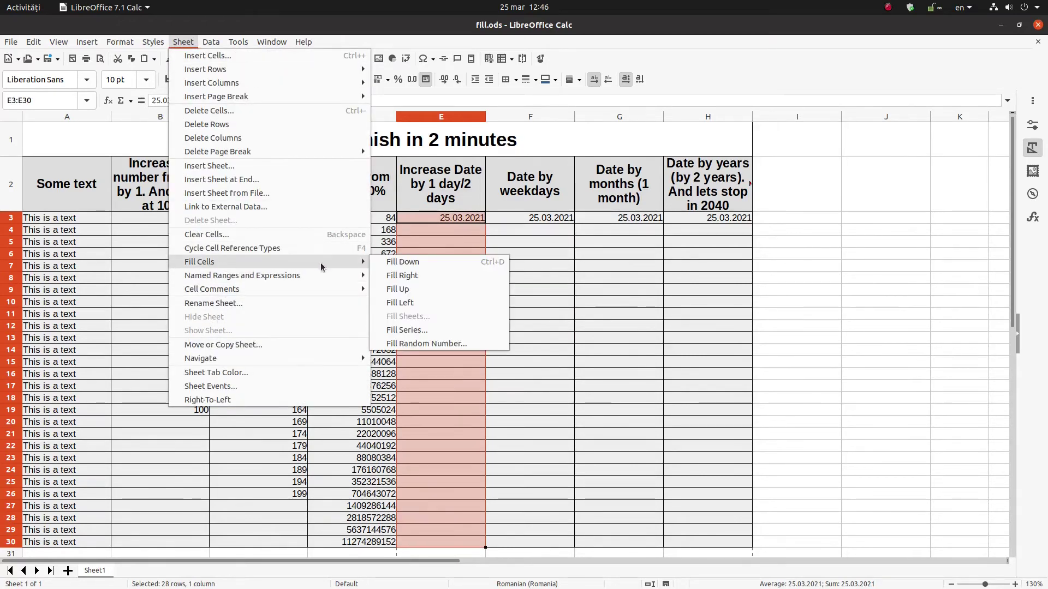
{"action": "left_click", "coordinate": [414, 329]}
{"action": "left_click", "coordinate": [583, 248]}
{"action": "double_click", "coordinate": [477, 360]}
{"action": "type", "text": "2"}
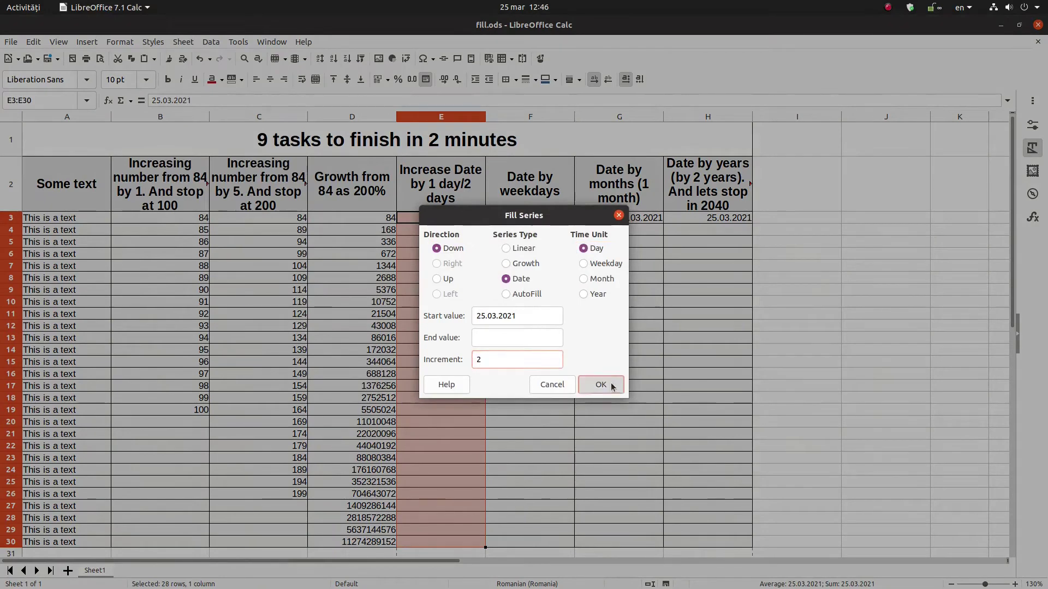
{"action": "left_click", "coordinate": [600, 384]}
- Fill F3:F30 downward with a date series by weekday from 25.03.2021, using increment 1
{"action": "left_click_drag", "start_coordinate": [554, 218], "coordinate": [517, 538]}
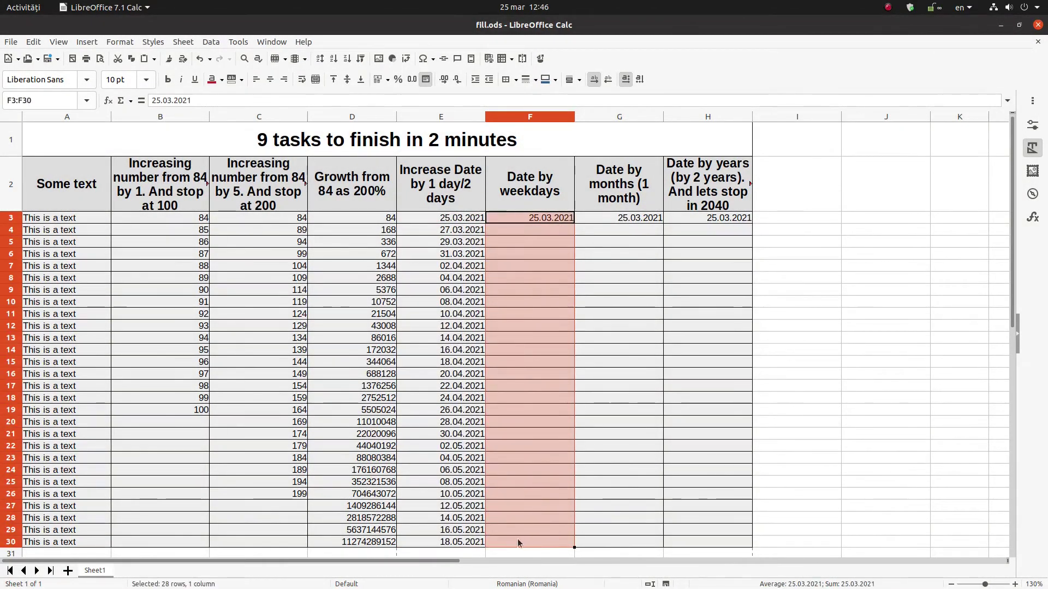
{"action": "left_click", "coordinate": [159, 43]}
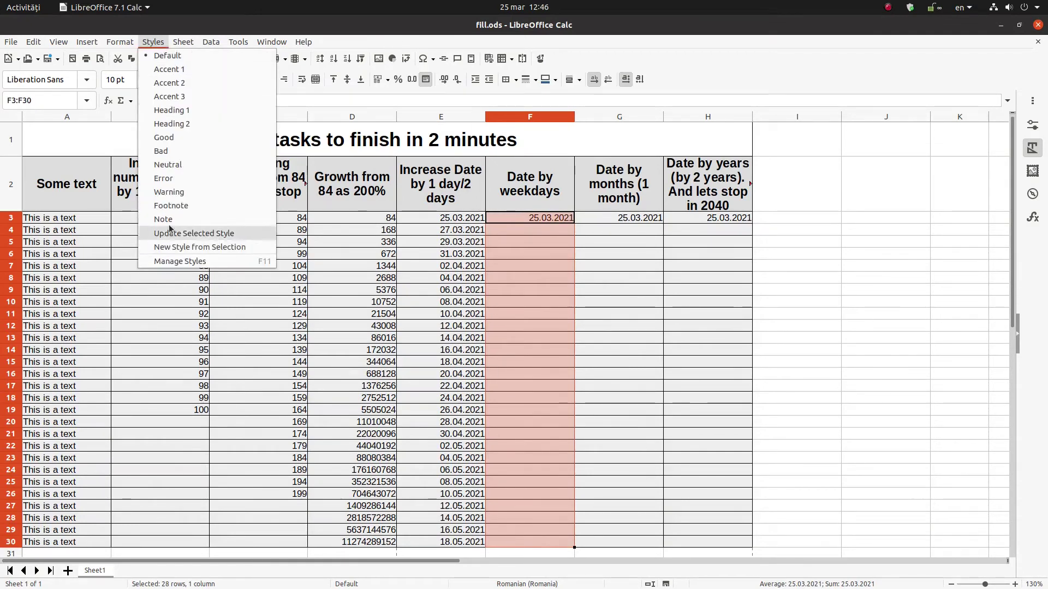
{"action": "left_click", "coordinate": [183, 42]}
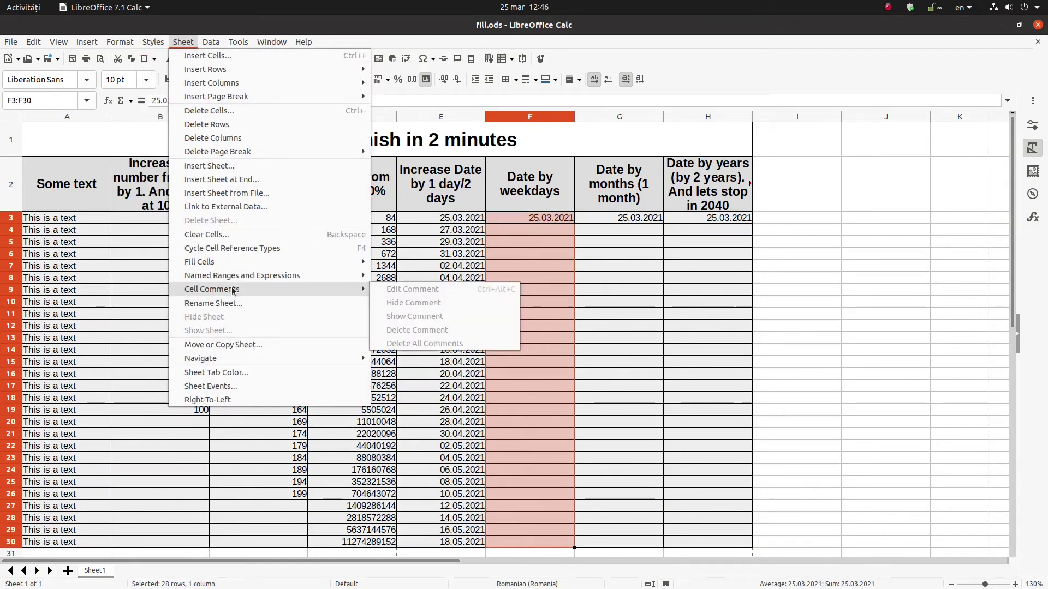
{"action": "mouse_move", "coordinate": [232, 266]}
{"action": "left_click", "coordinate": [408, 329]}
{"action": "left_click", "coordinate": [583, 264]}
{"action": "left_click", "coordinate": [587, 383]}
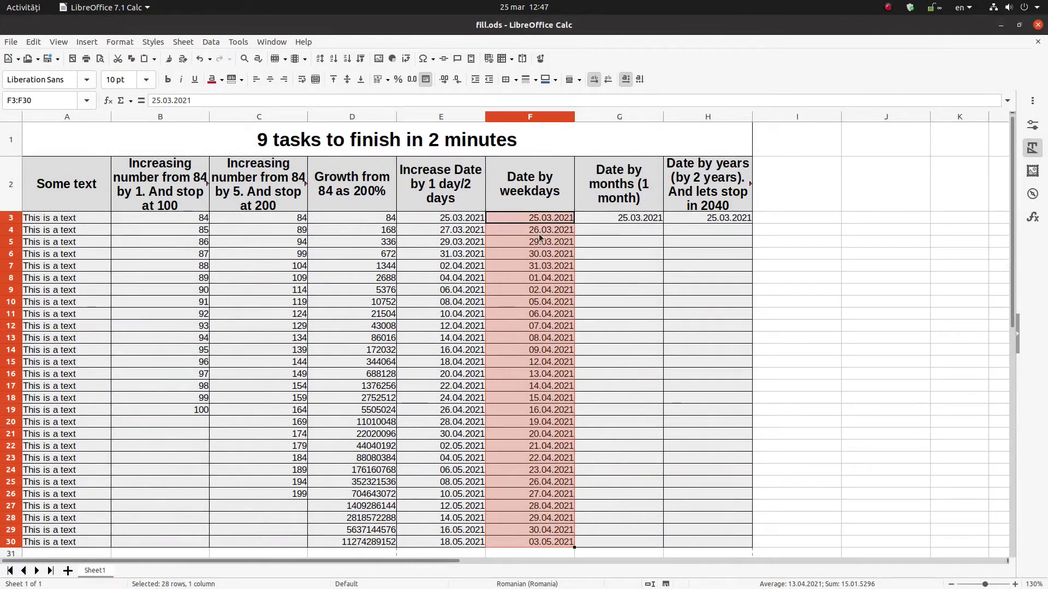
- Fill G3:G30 downward with a date series by month from 25.03.2021, using increment 1
{"action": "left_click_drag", "start_coordinate": [627, 218], "coordinate": [627, 543]}
{"action": "left_click", "coordinate": [152, 44]}
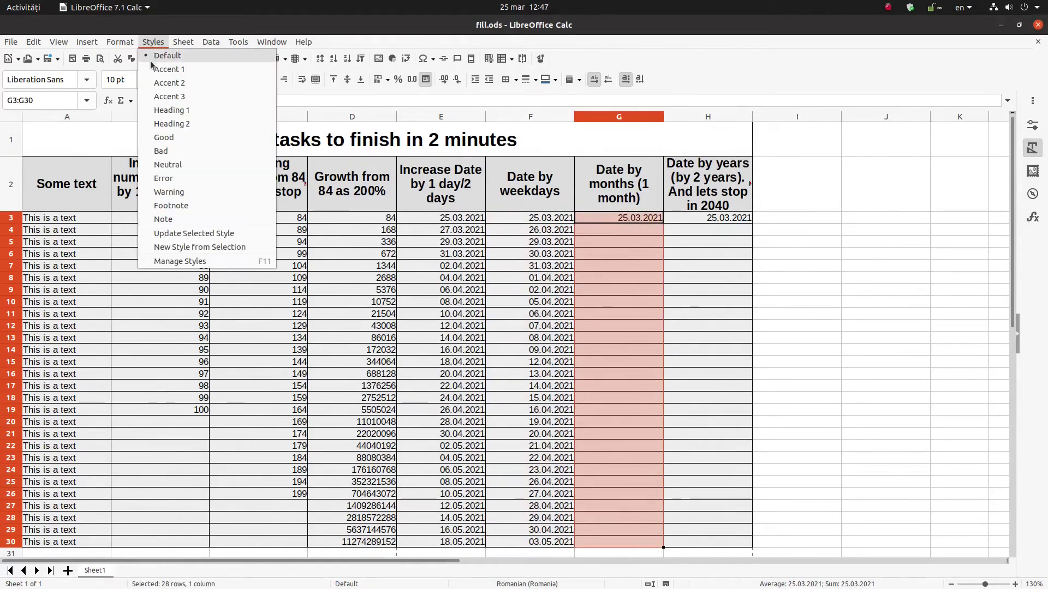
{"action": "left_click", "coordinate": [230, 256]}
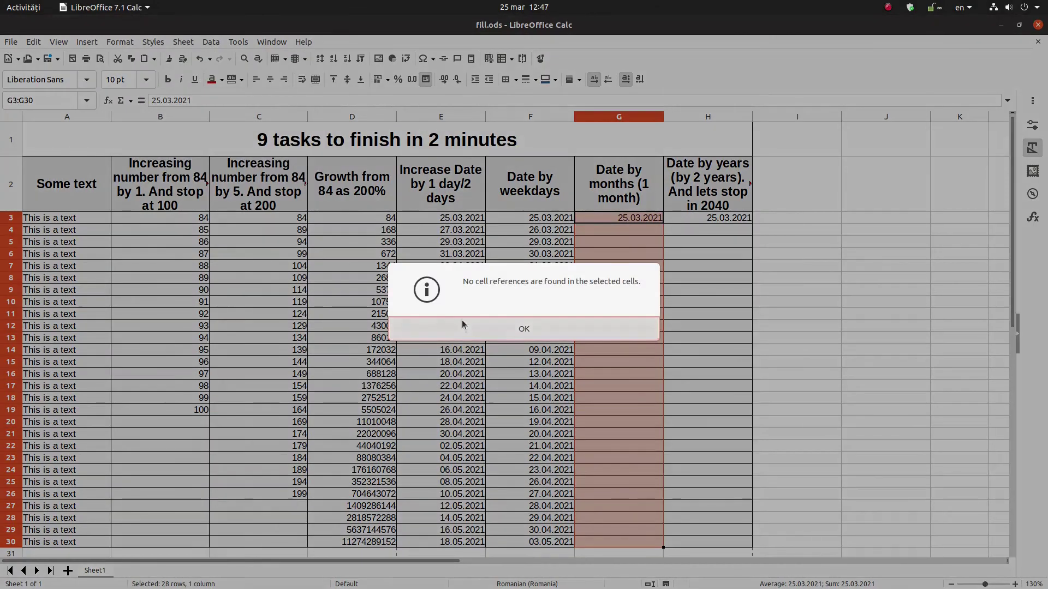
{"action": "left_click", "coordinate": [524, 327]}
{"action": "left_click", "coordinate": [210, 42]}
{"action": "mouse_move", "coordinate": [184, 42]}
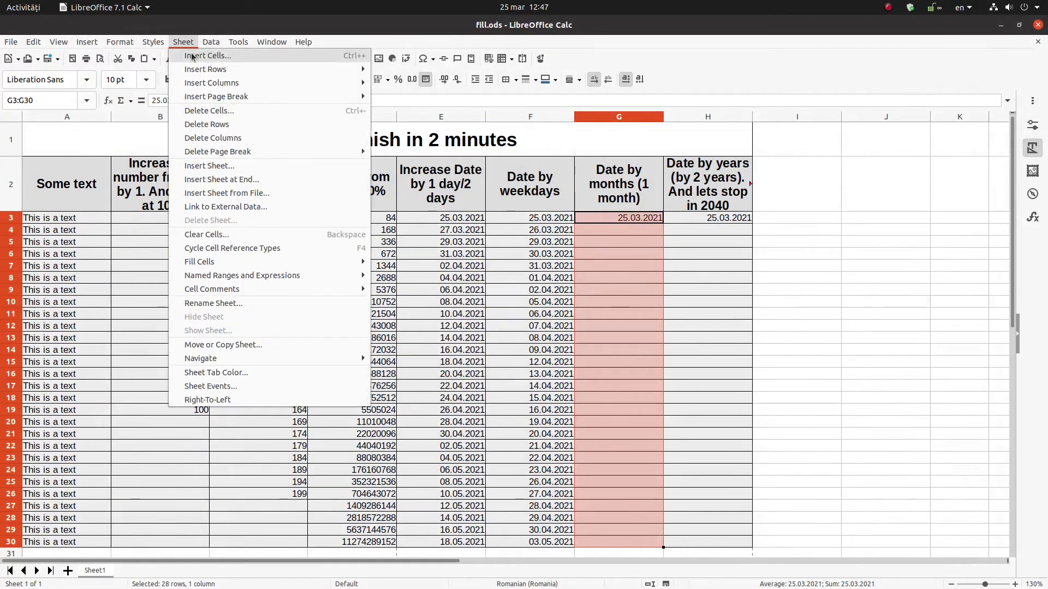
{"action": "mouse_move", "coordinate": [226, 263]}
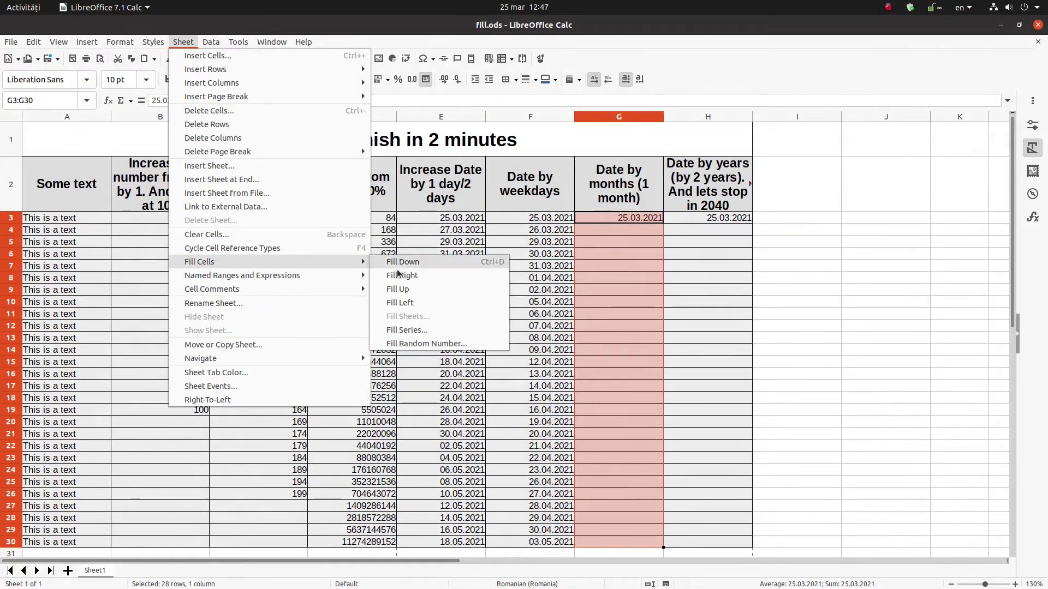
{"action": "left_click", "coordinate": [407, 329]}
{"action": "left_click", "coordinate": [600, 280]}
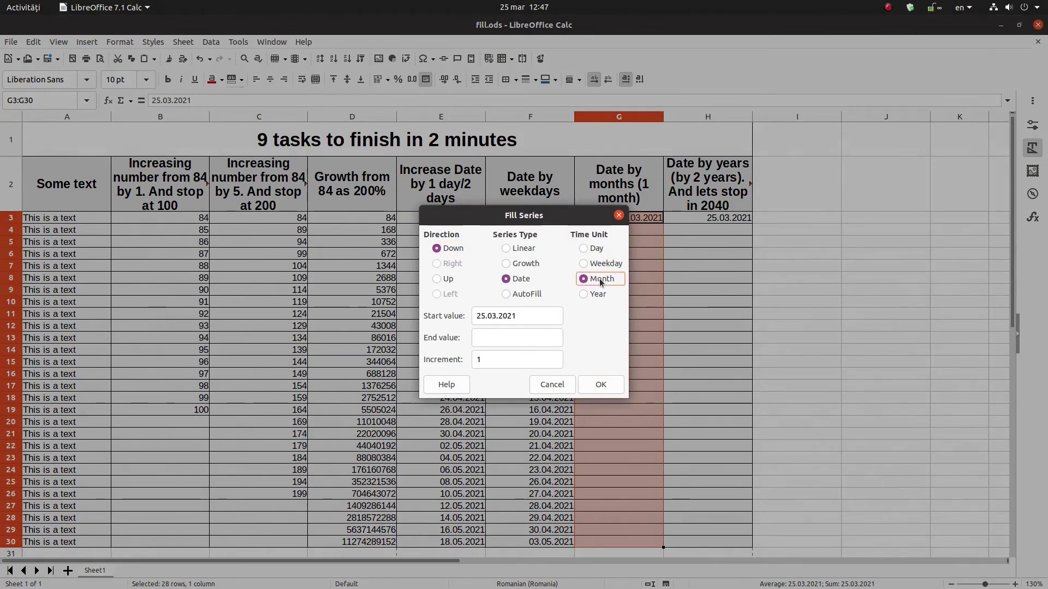
{"action": "key", "text": "Return"}
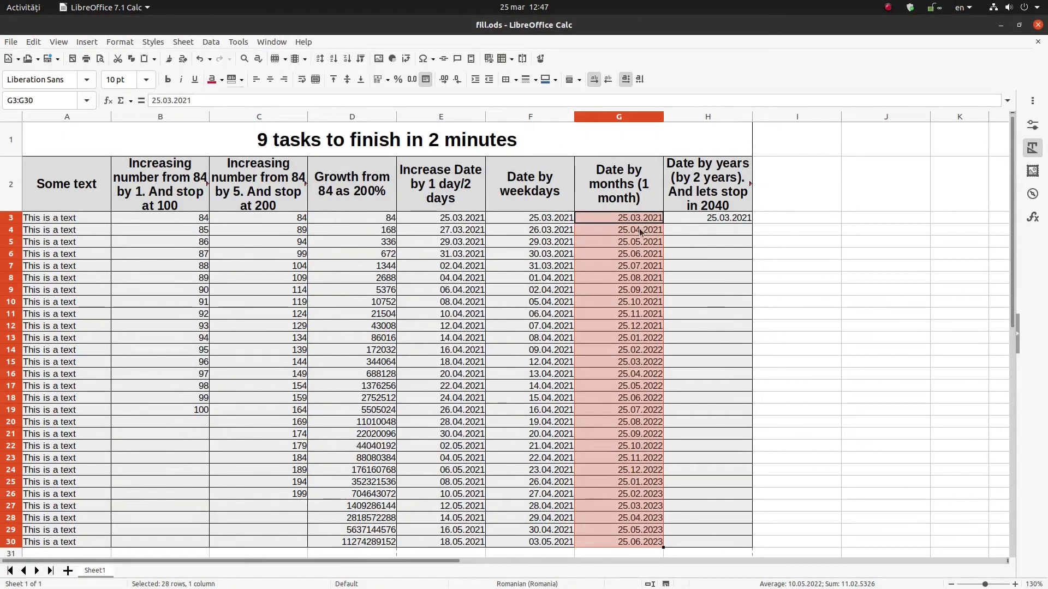
- Fill H3:H30 downward with a date series by year from 25.03.2021, using increment 2 and end value 31.12.2040
{"action": "left_click_drag", "start_coordinate": [709, 219], "coordinate": [683, 540]}
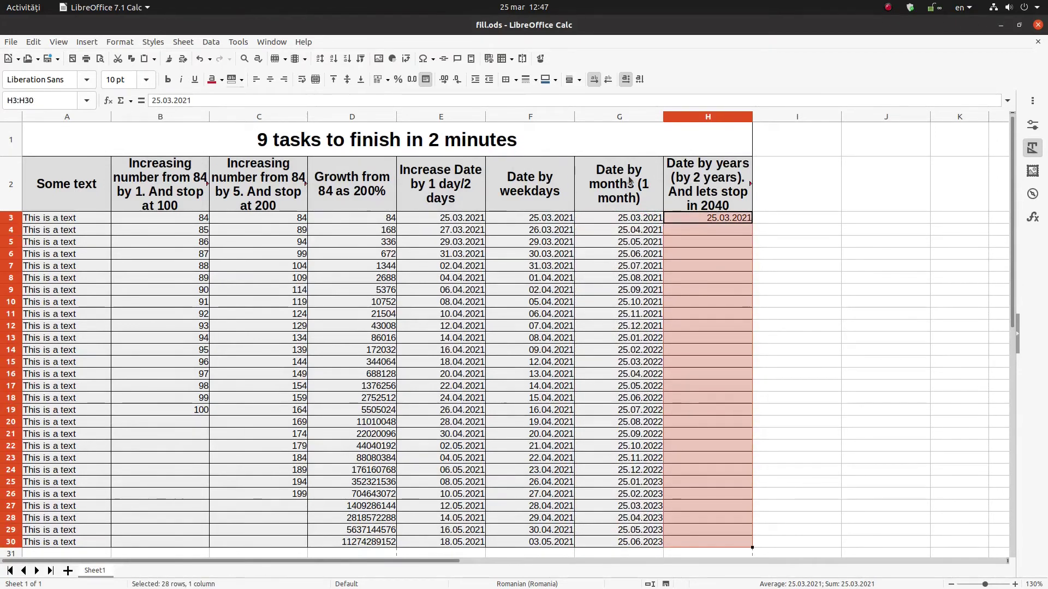
{"action": "left_click", "coordinate": [183, 41]}
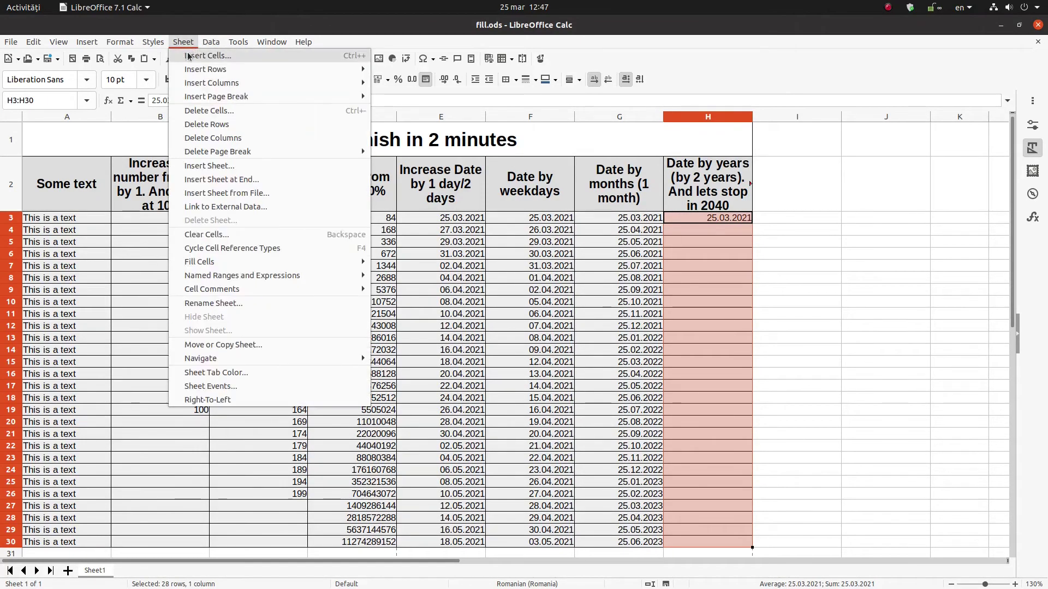
{"action": "mouse_move", "coordinate": [191, 262]}
{"action": "left_click", "coordinate": [418, 331]}
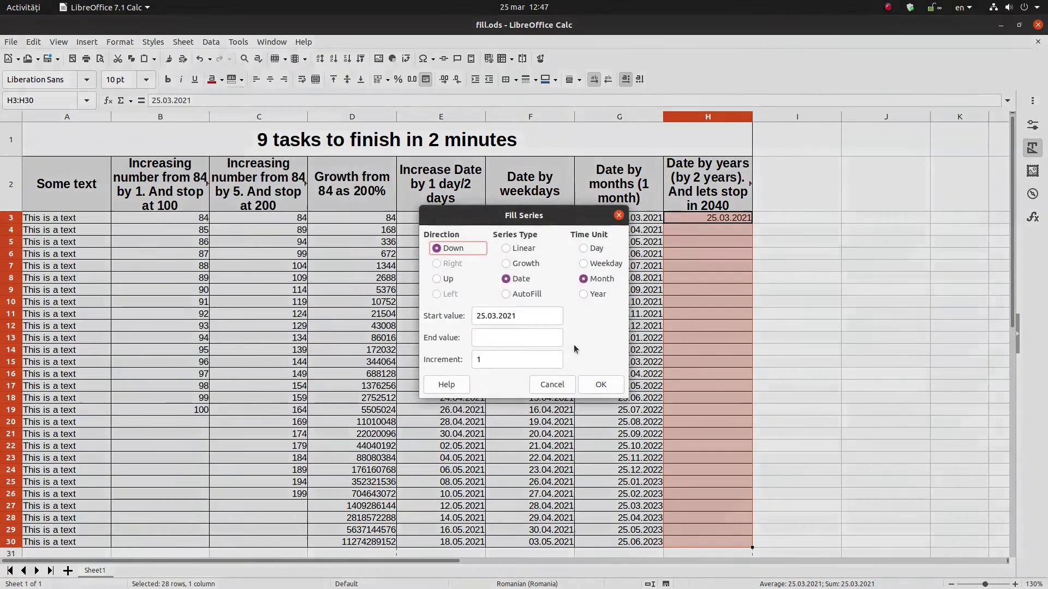
{"action": "left_click", "coordinate": [594, 294]}
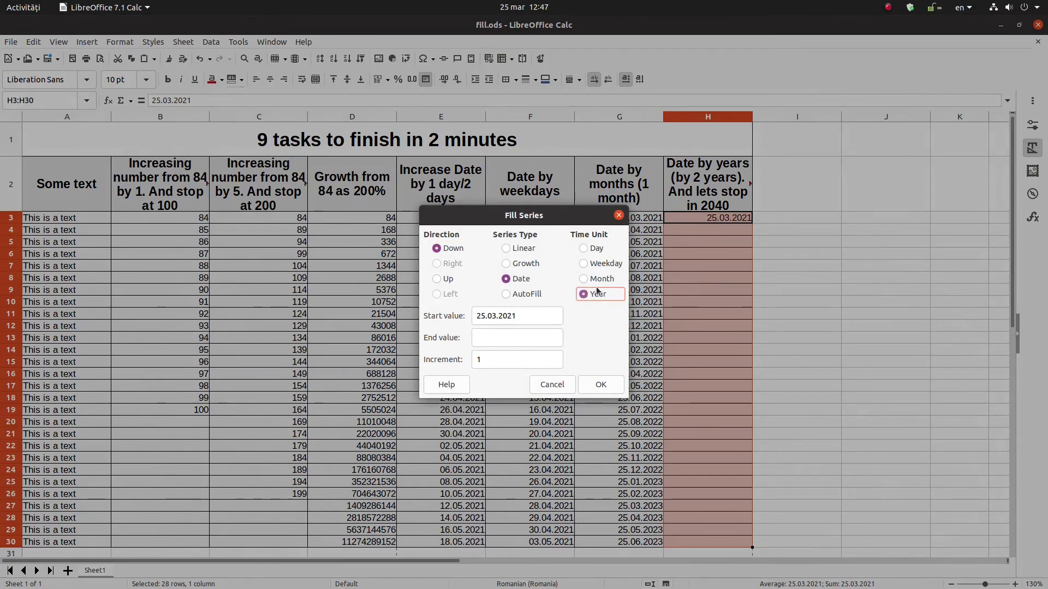
{"action": "left_click_drag", "start_coordinate": [505, 350], "coordinate": [465, 350]}
{"action": "type", "text": "2"}
{"action": "left_click", "coordinate": [512, 335]}
{"action": "type", "text": "2040"}
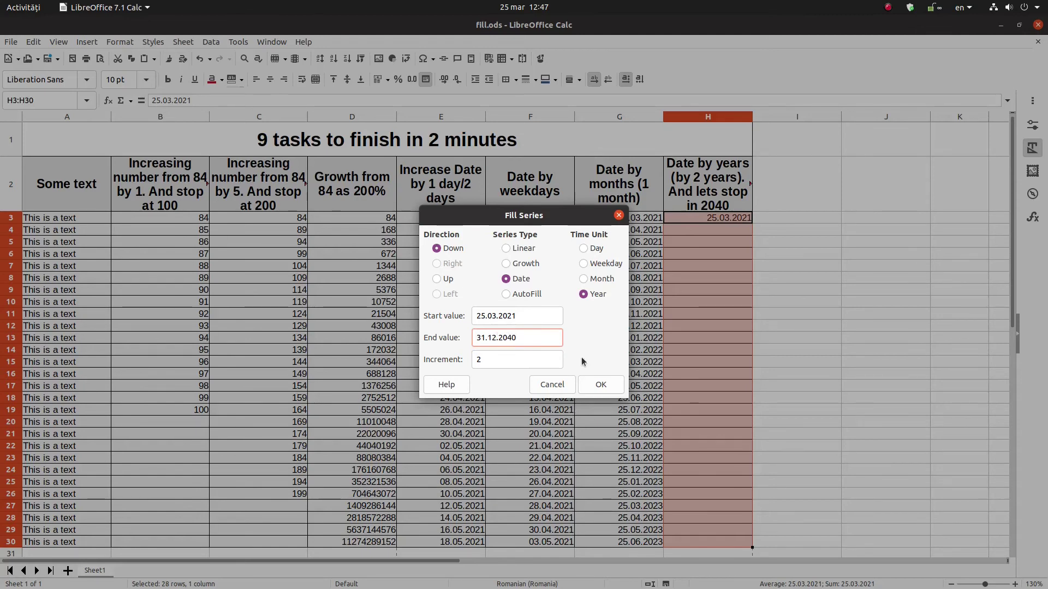
{"action": "left_click", "coordinate": [621, 380]}
{"action": "left_click", "coordinate": [748, 326]}
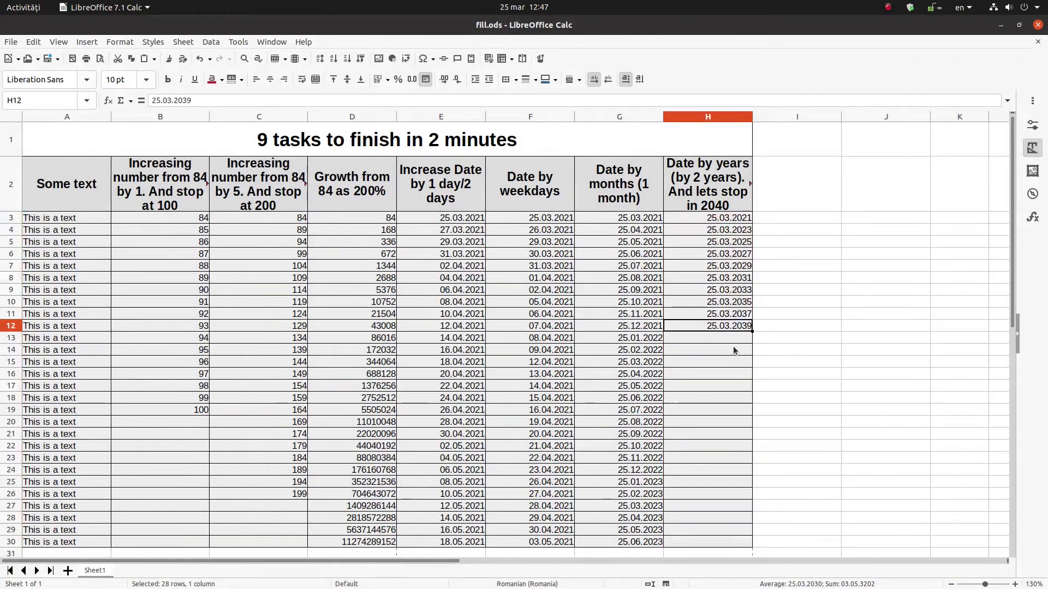
{"action": "left_click", "coordinate": [740, 339]}
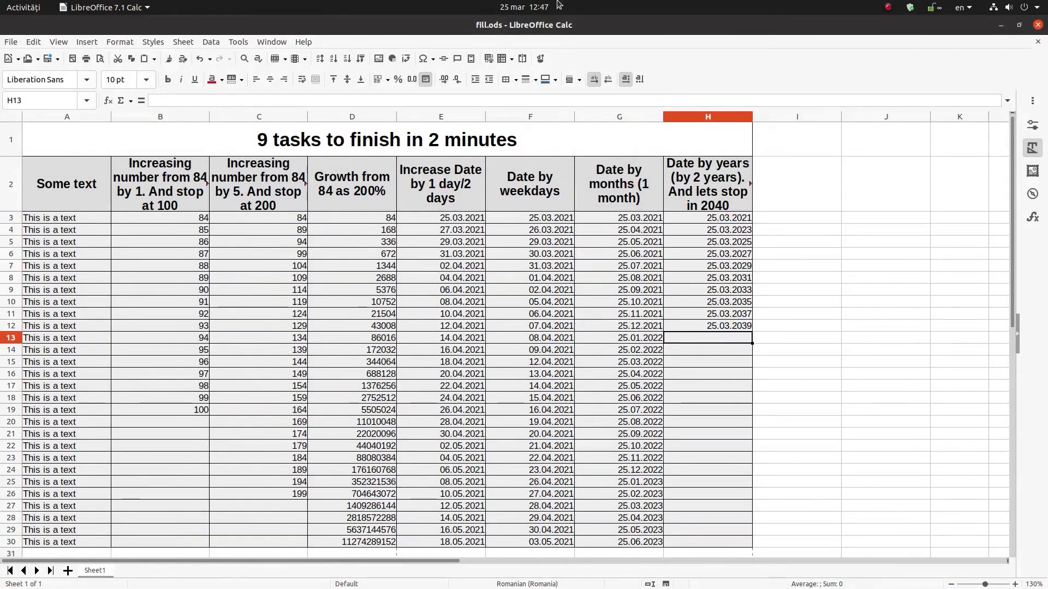
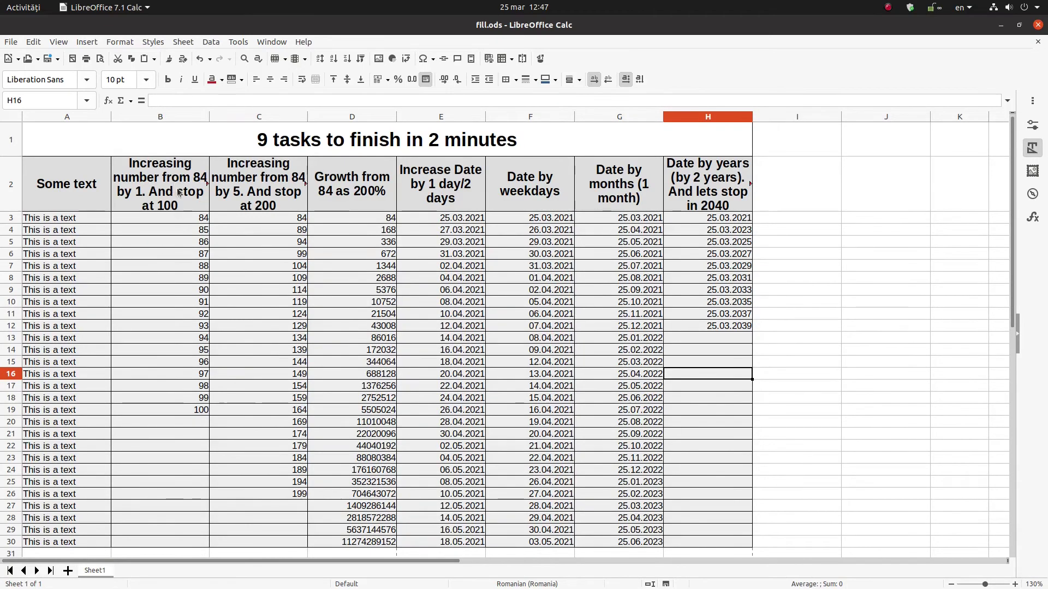
- Check the filled number series in columns B and C and the day-based dates in column E against their headings
{"action": "left_click", "coordinate": [177, 409]}
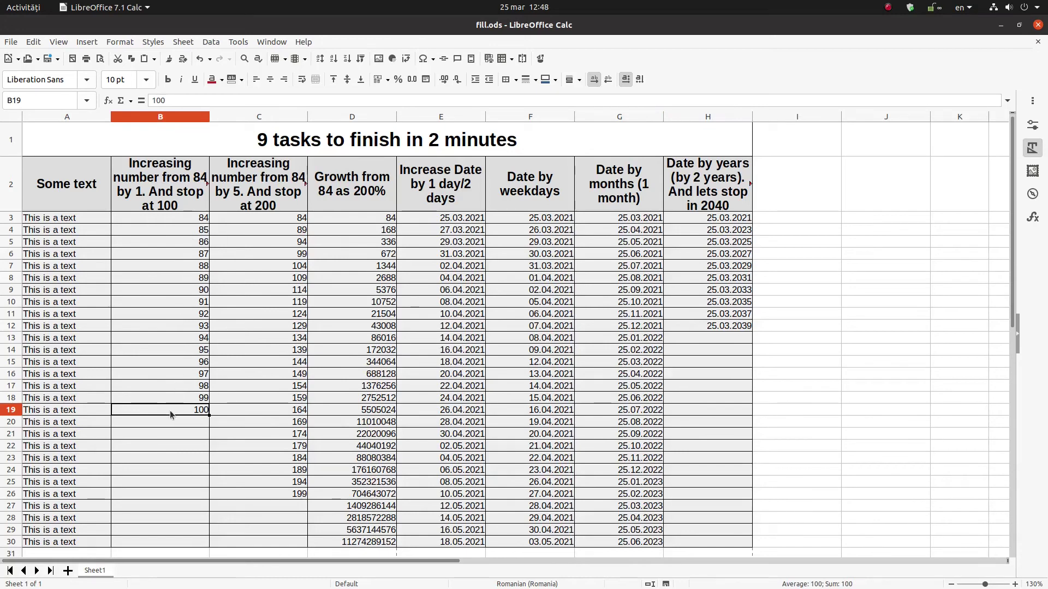
{"action": "left_click", "coordinate": [258, 495]}
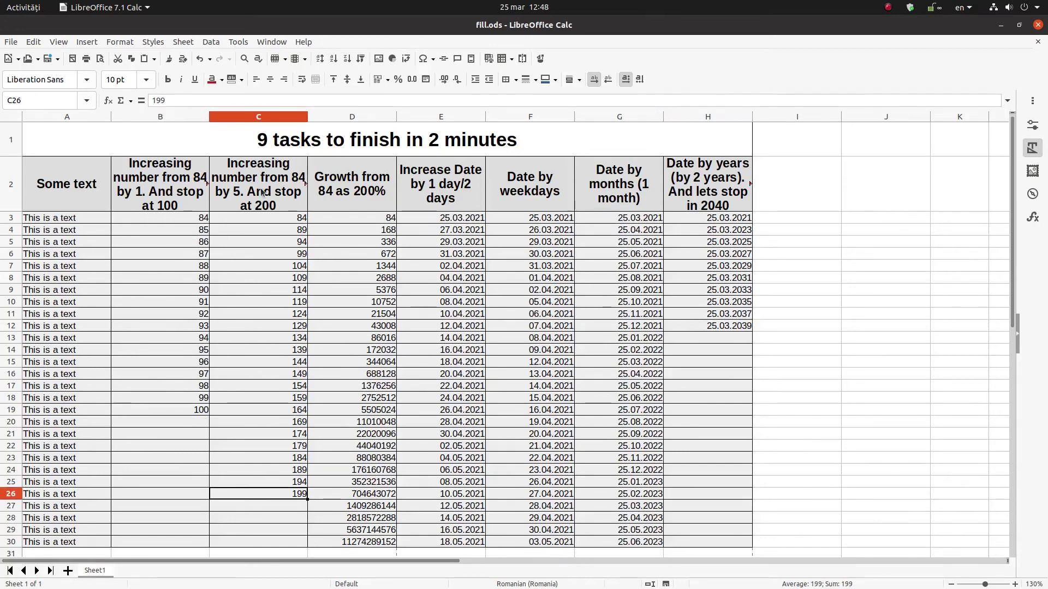
{"action": "left_click", "coordinate": [282, 219]}
{"action": "key", "text": "Down"}
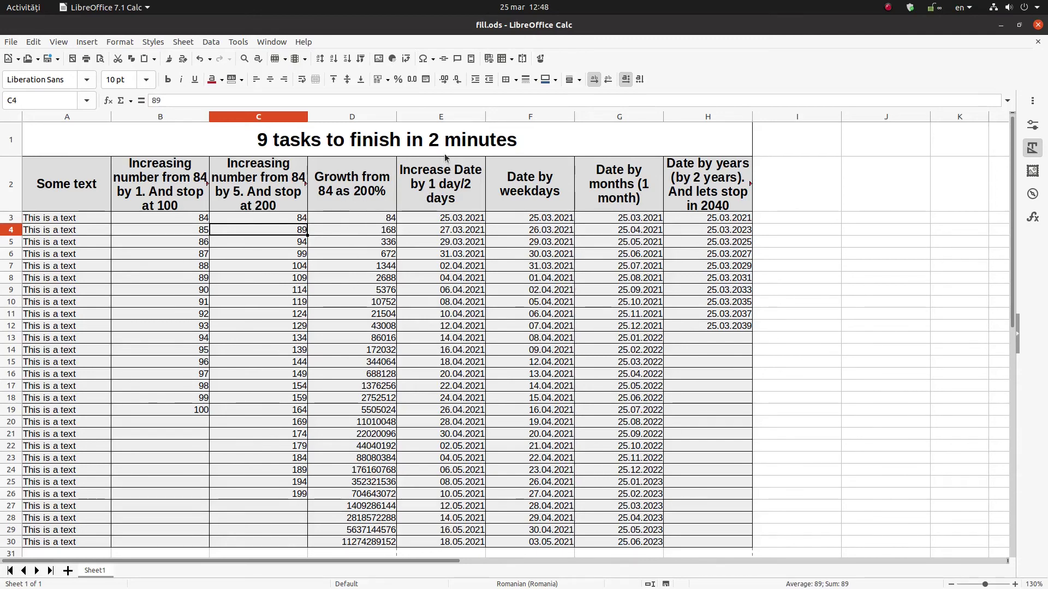
{"action": "left_click", "coordinate": [449, 221]}
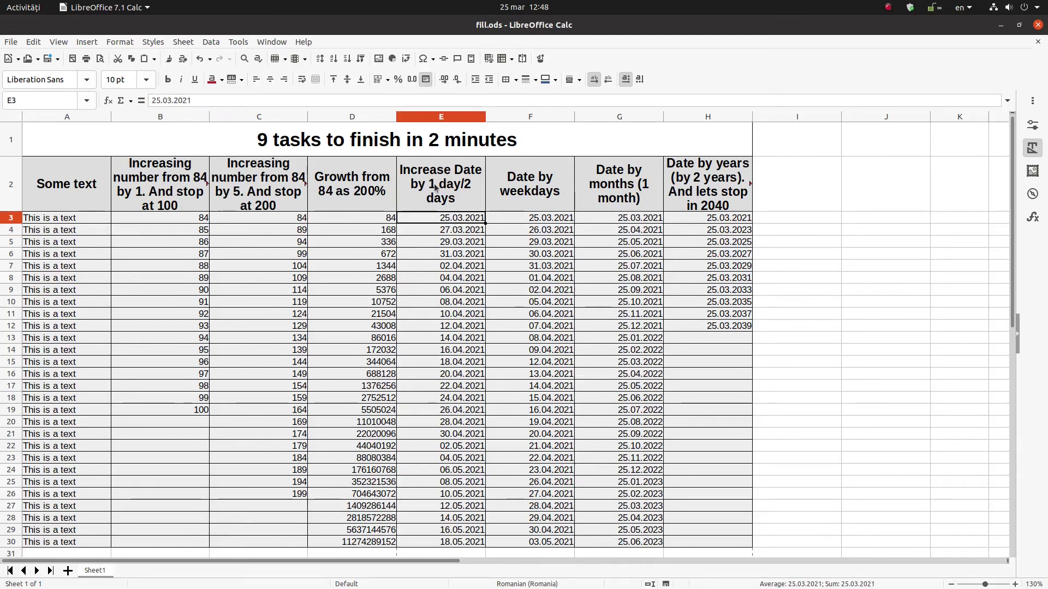
{"action": "left_click", "coordinate": [448, 242]}
{"action": "left_click", "coordinate": [449, 255]}
{"action": "left_click", "coordinate": [448, 266]}
- Check the weekday, month and year date series in columns F, G and H against their headings
{"action": "left_click", "coordinate": [563, 183]}
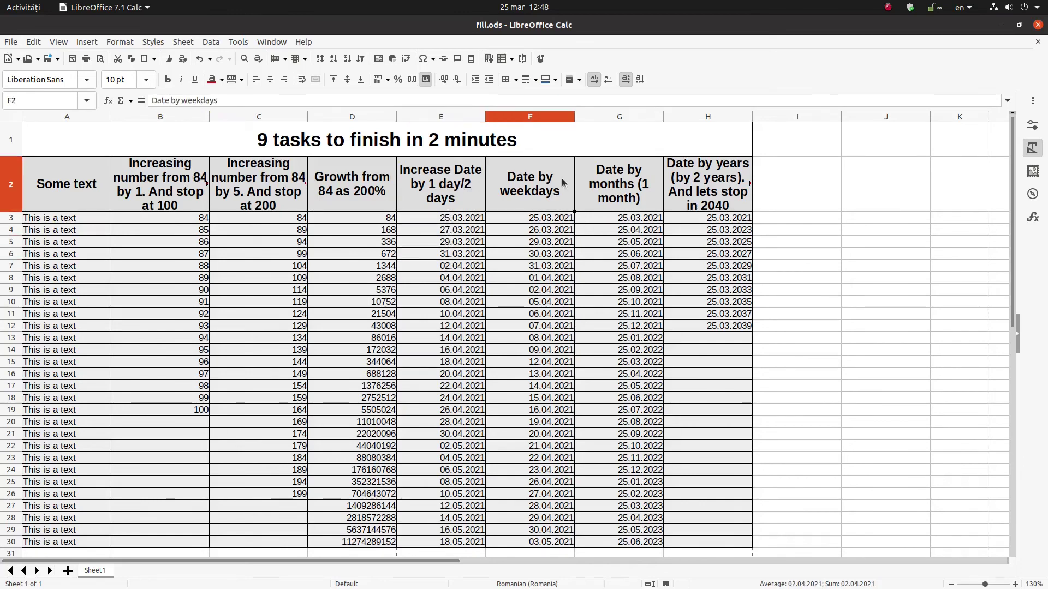
{"action": "left_click", "coordinate": [539, 231]}
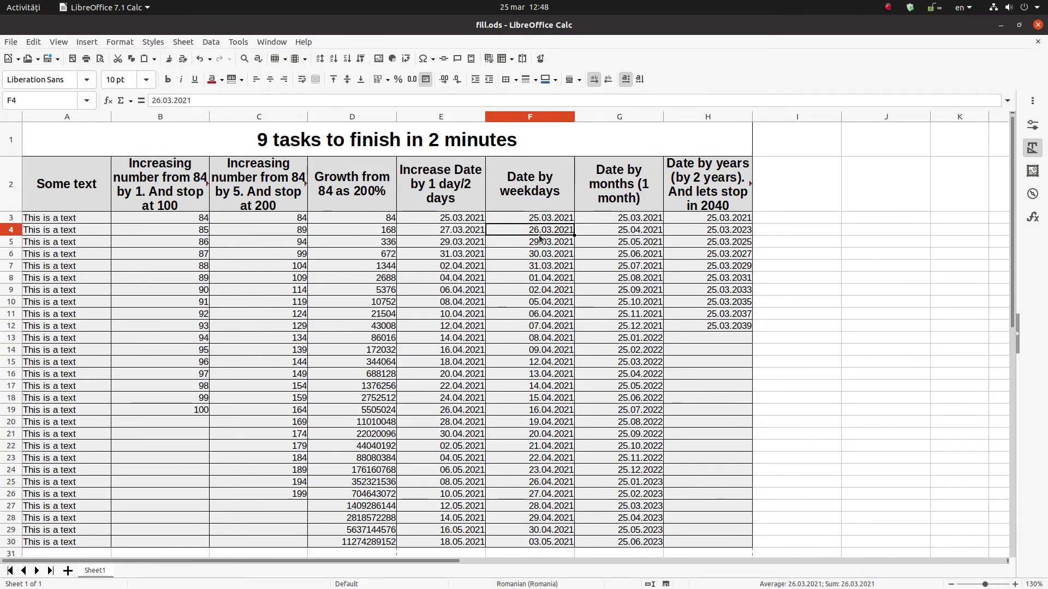
{"action": "left_click", "coordinate": [540, 242]}
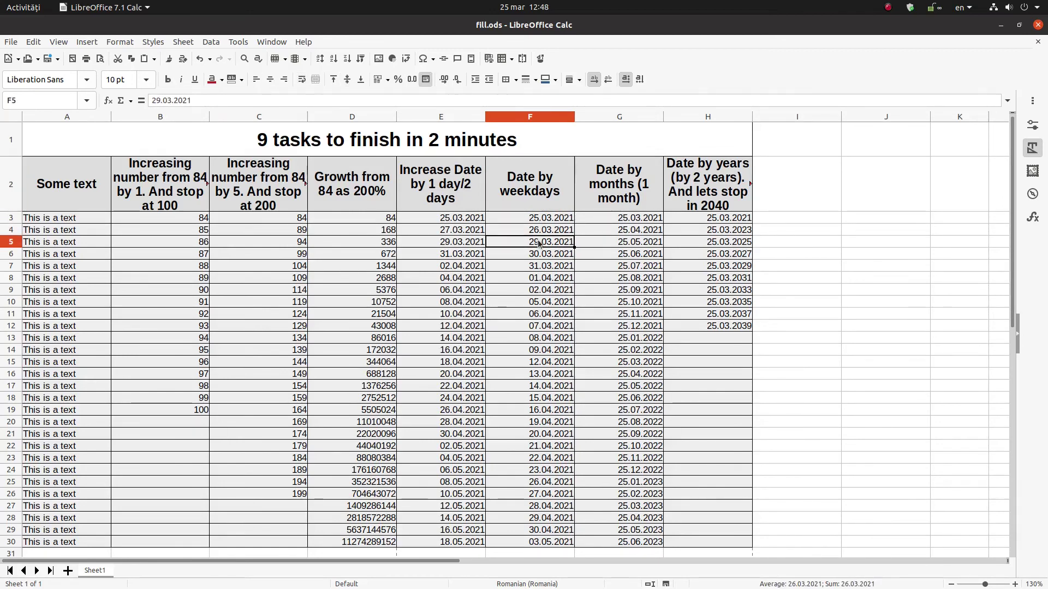
{"action": "left_click", "coordinate": [540, 287]}
{"action": "left_click", "coordinate": [545, 305]}
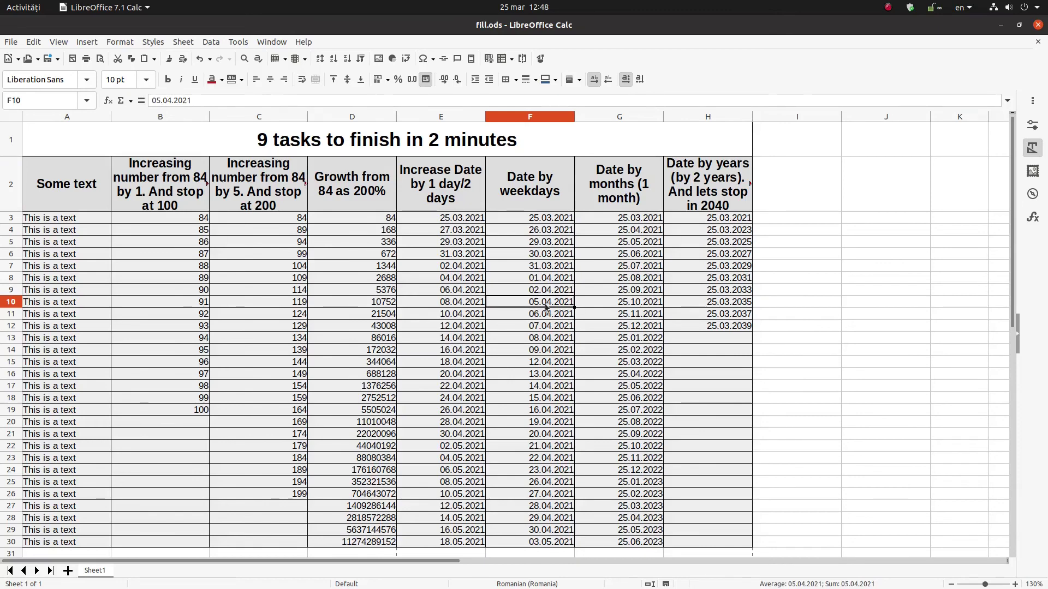
{"action": "left_click", "coordinate": [537, 292], "text": "shift"}
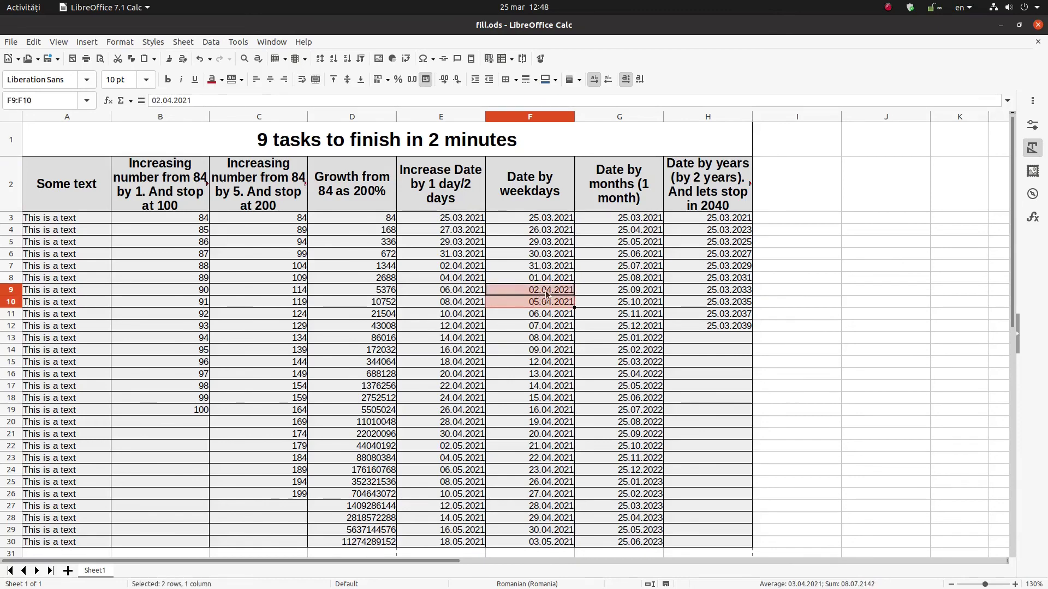
{"action": "left_click", "coordinate": [618, 280]}
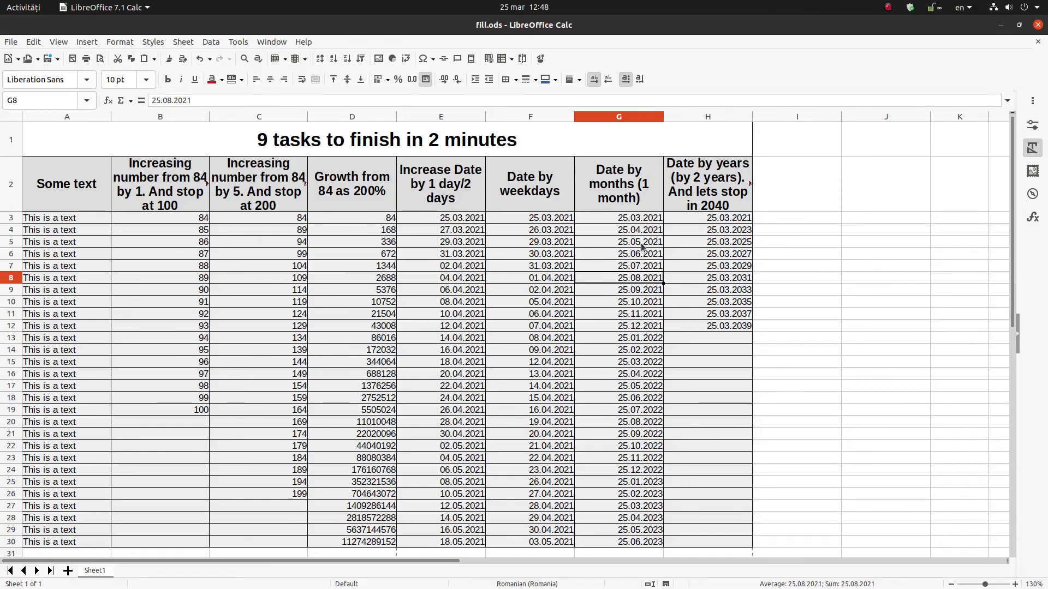
{"action": "left_click_drag", "start_coordinate": [658, 339], "coordinate": [657, 330]}
{"action": "left_click", "coordinate": [655, 331]}
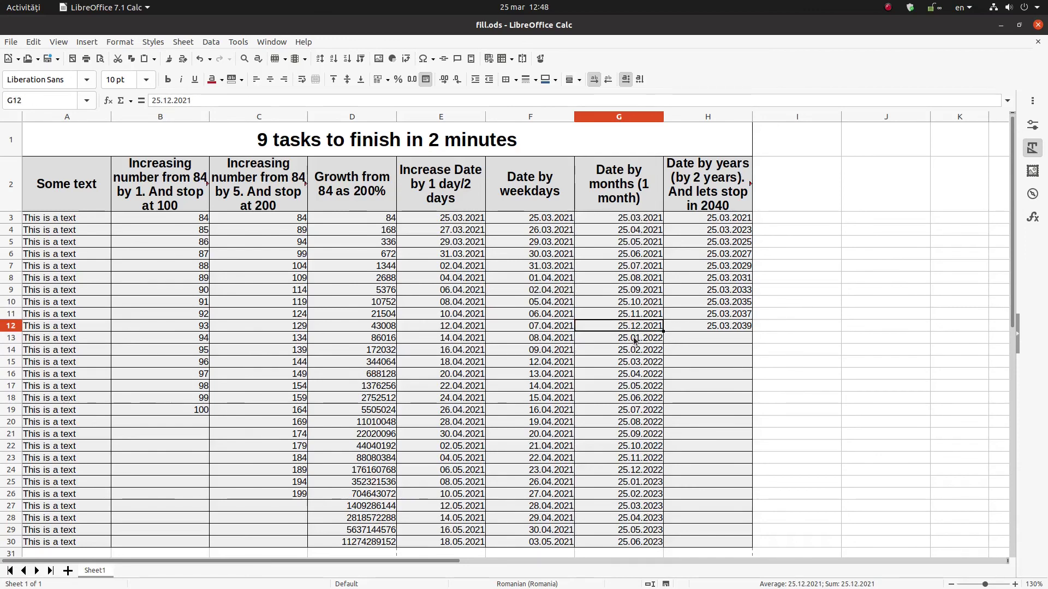
{"action": "left_click", "coordinate": [713, 219]}
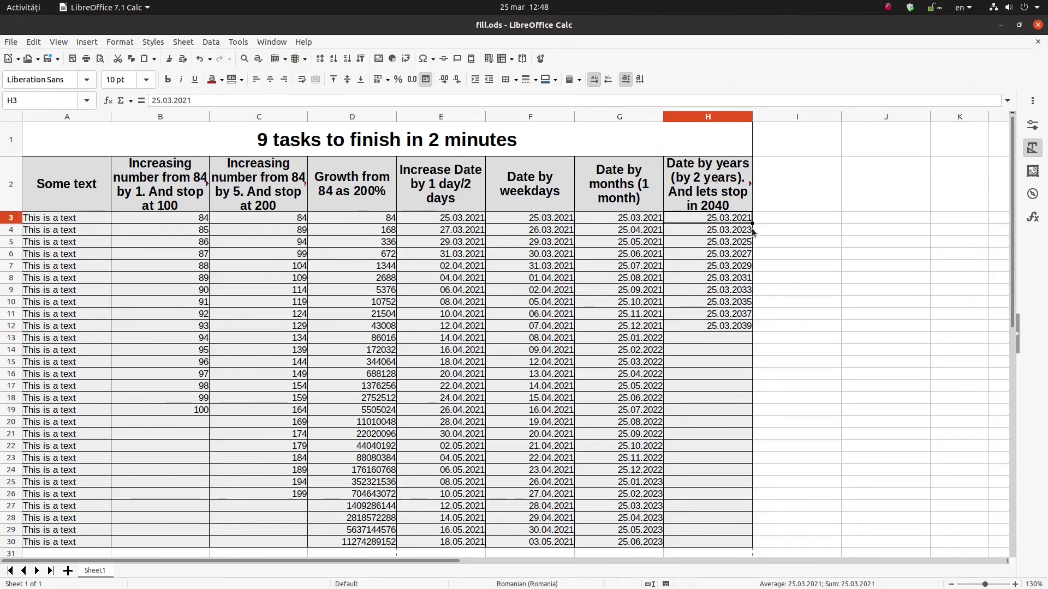
{"action": "left_click", "coordinate": [718, 328]}
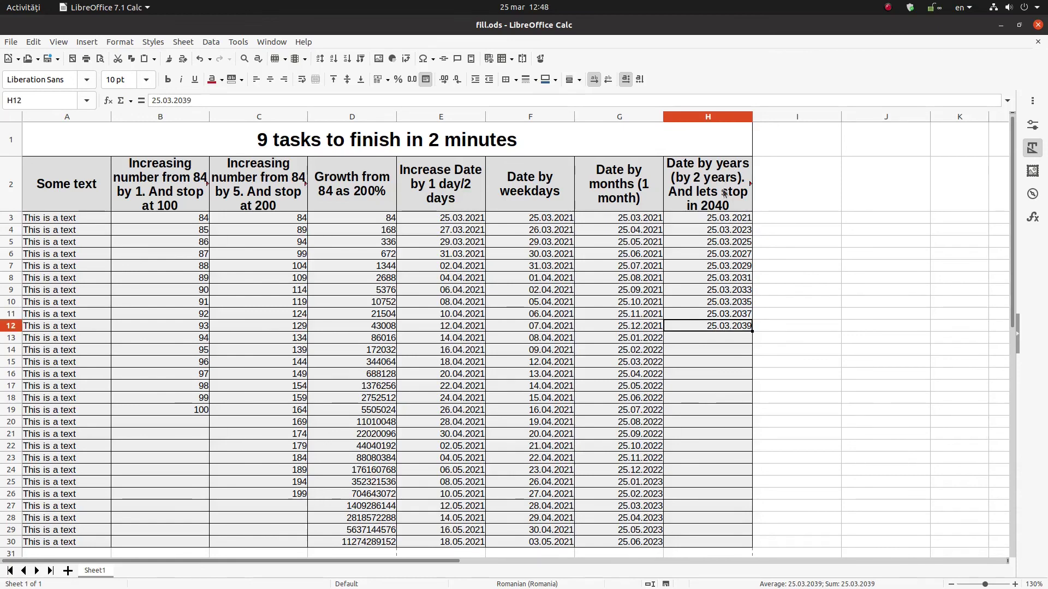
{"action": "left_click", "coordinate": [716, 316]}
{"action": "left_click", "coordinate": [194, 42]}
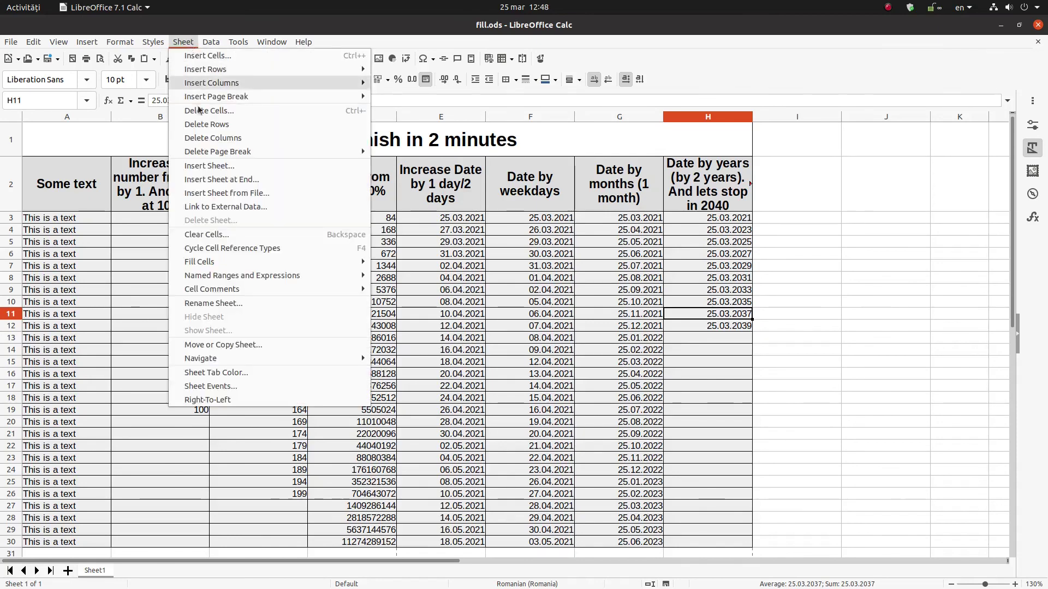
{"action": "mouse_move", "coordinate": [226, 263]}
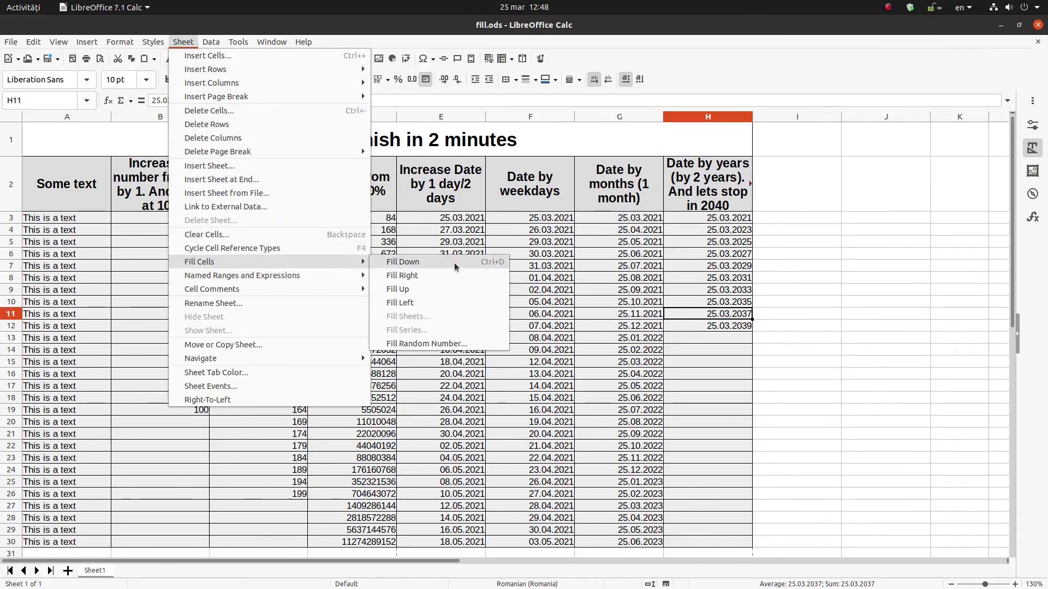
{"action": "key", "text": "Escape"}
{"action": "key", "text": "Escape"}
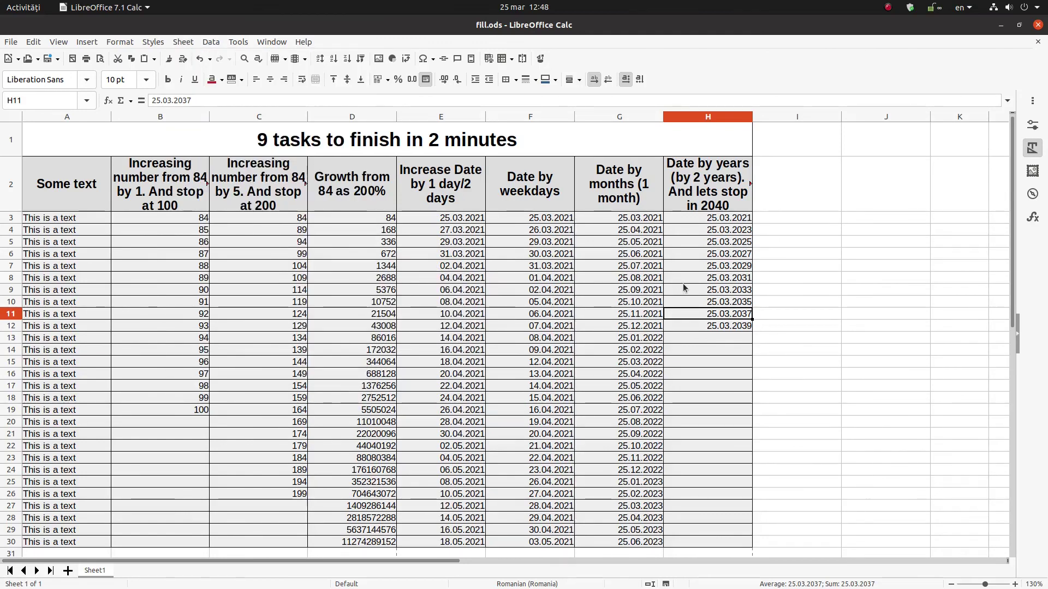
{"action": "left_click", "coordinate": [304, 42]}
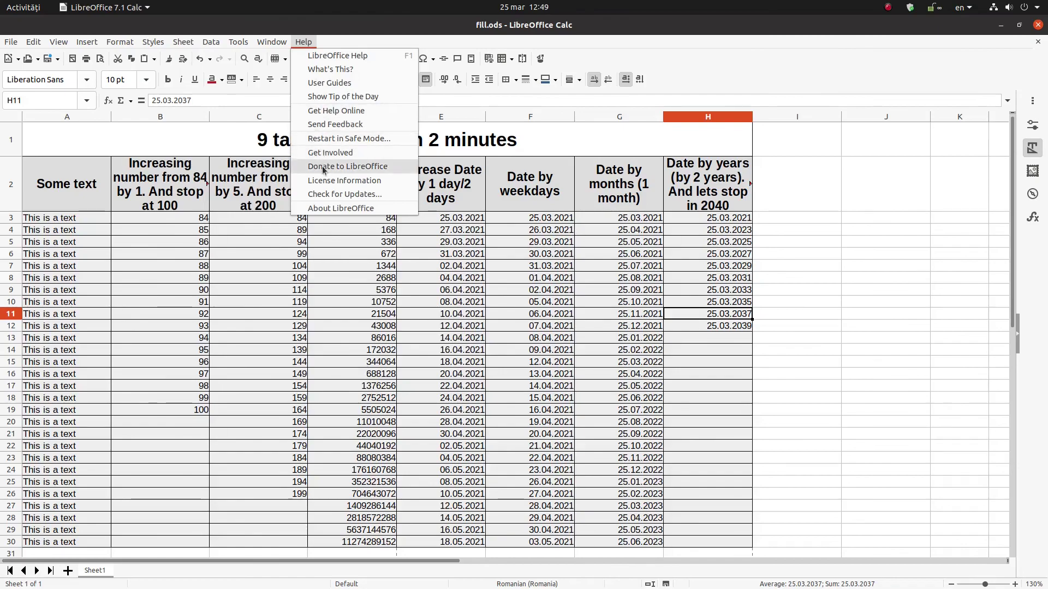